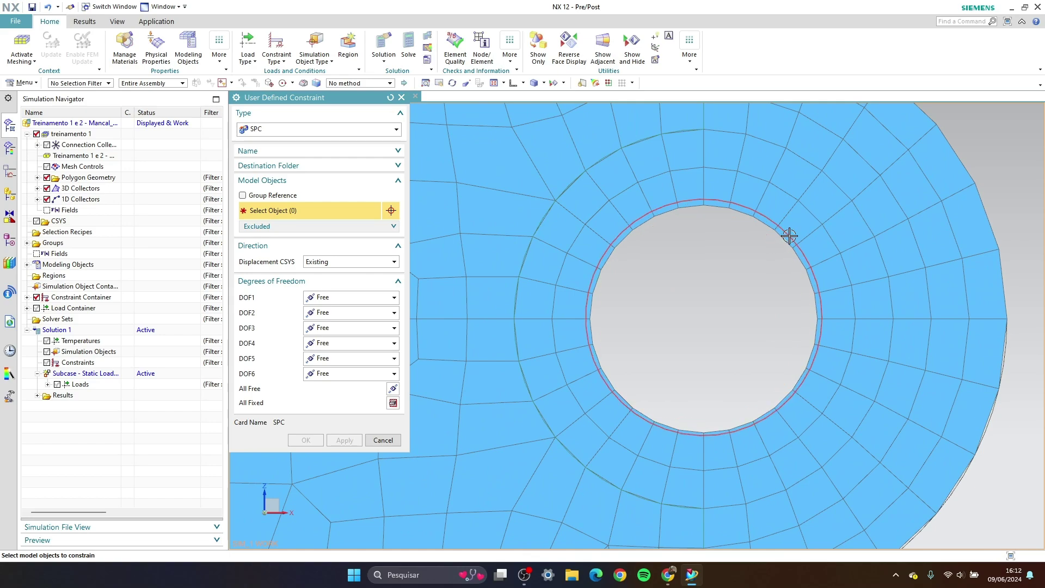
pyautogui.click(790, 234)
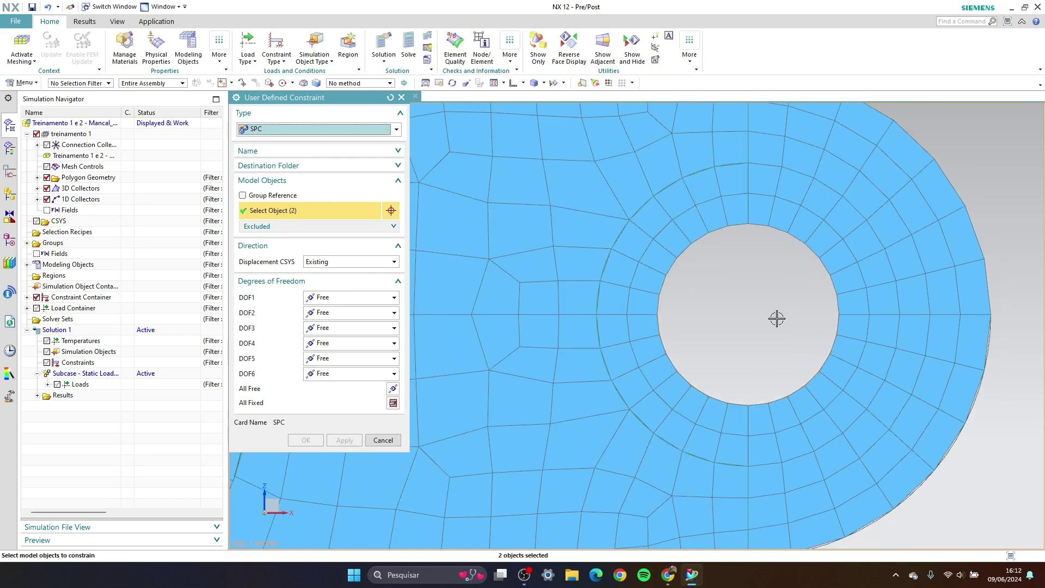
pyautogui.moveTo(743, 318)
pyautogui.mouseDown(button='middle')
pyautogui.moveTo(719, 327)
pyautogui.moveTo(763, 324)
pyautogui.moveTo(724, 315)
pyautogui.mouseUp(button='middle')
pyautogui.middleClick(723, 315)
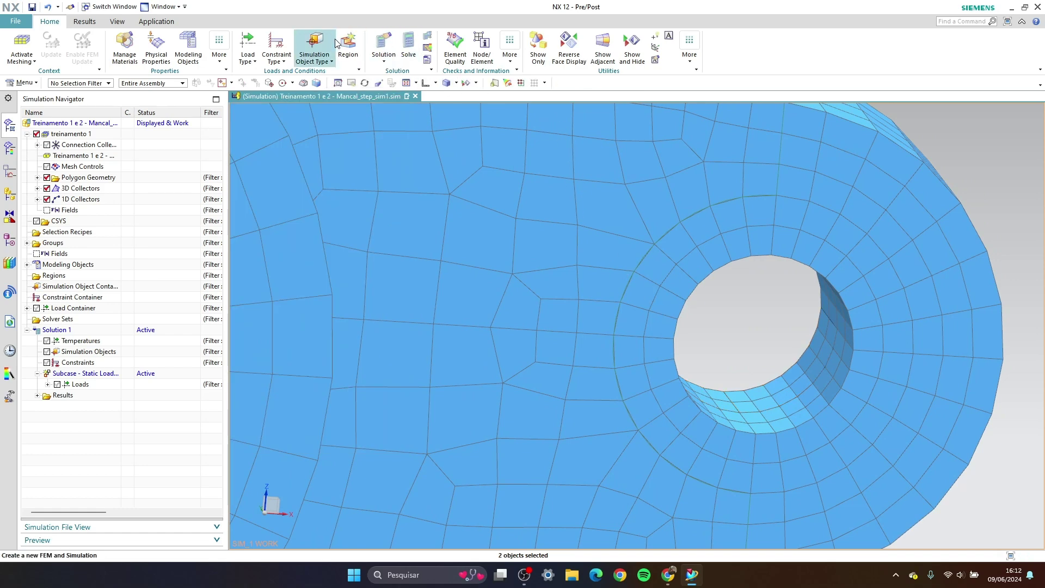
# Start a user-defined SPC constraint with node selection and select the nodes around the right lug's bolt hole.
pyautogui.click(283, 47)
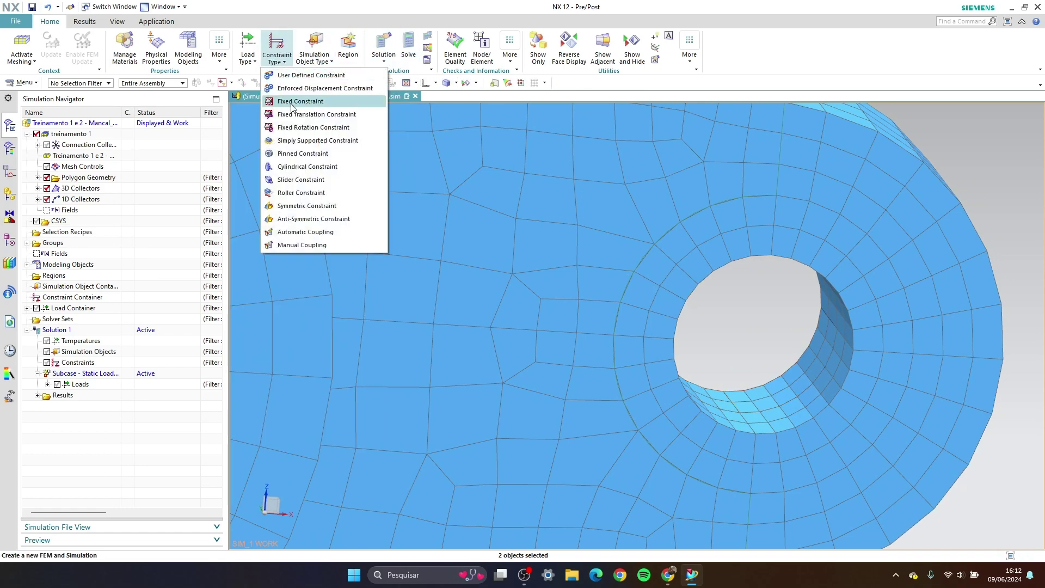
pyautogui.click(295, 86)
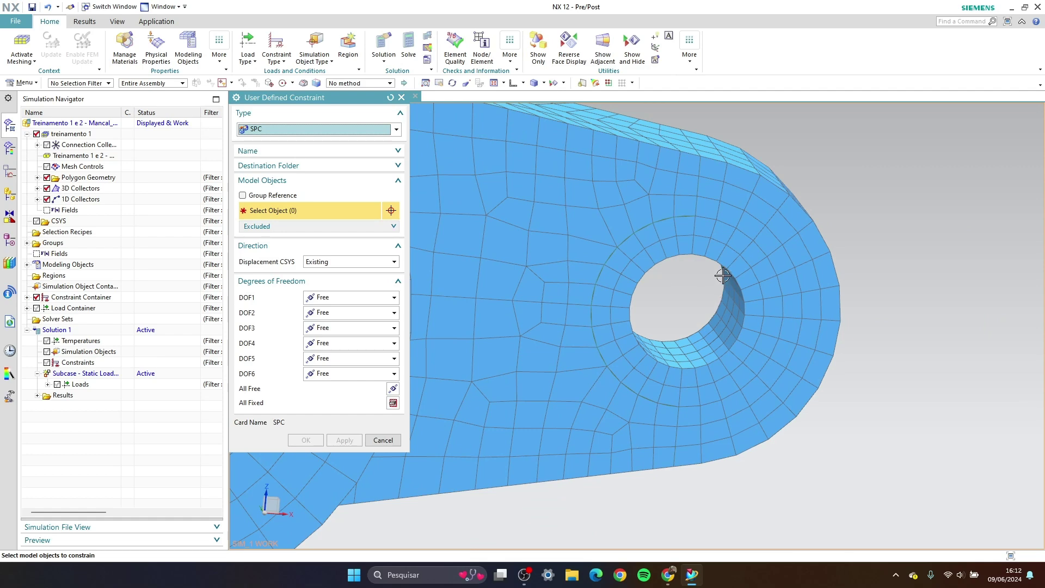
pyautogui.click(95, 84)
pyautogui.click(80, 127)
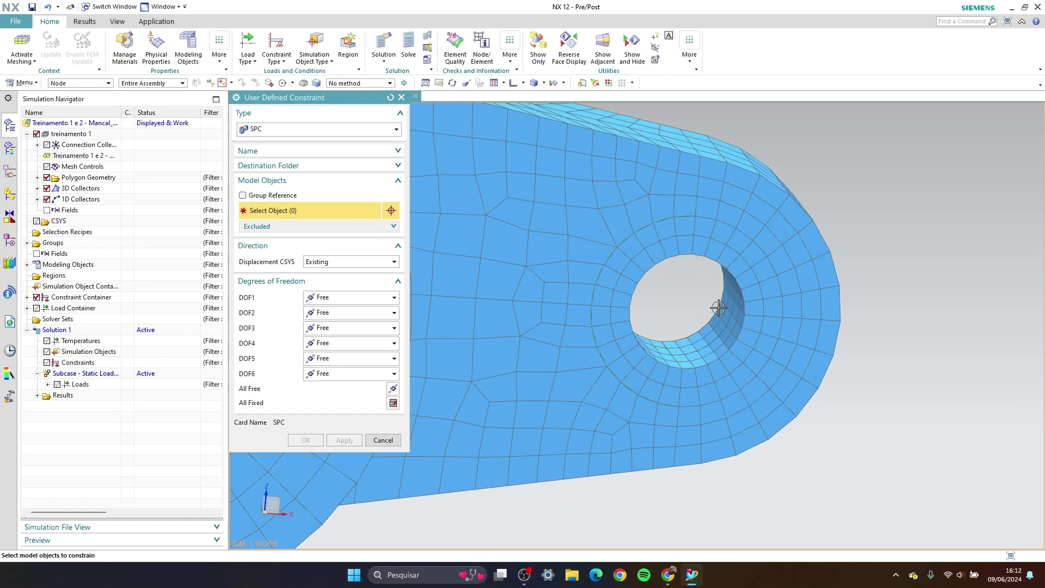
pyautogui.click(513, 83)
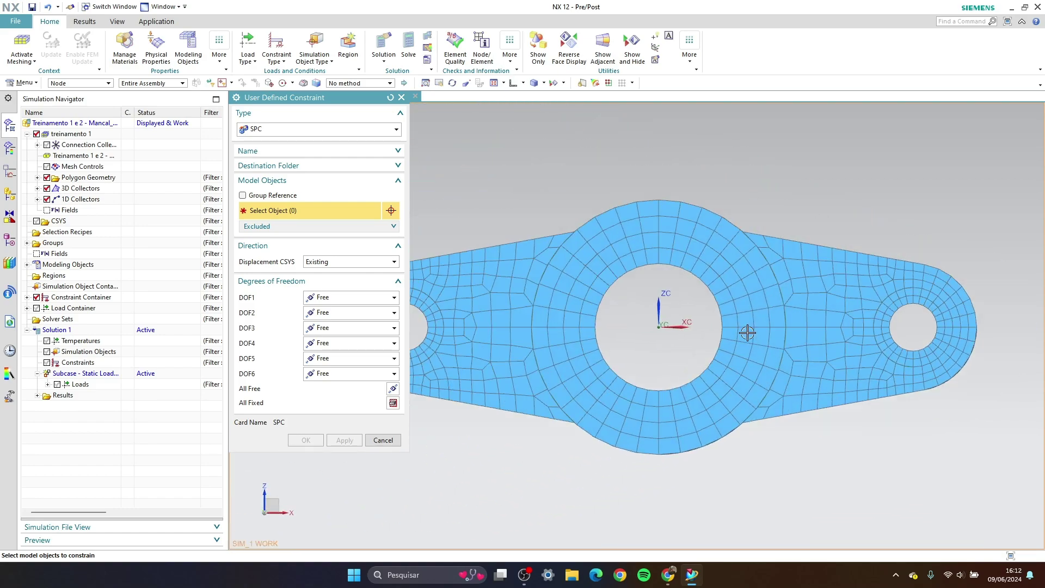
pyautogui.scroll(5, 887, 333)
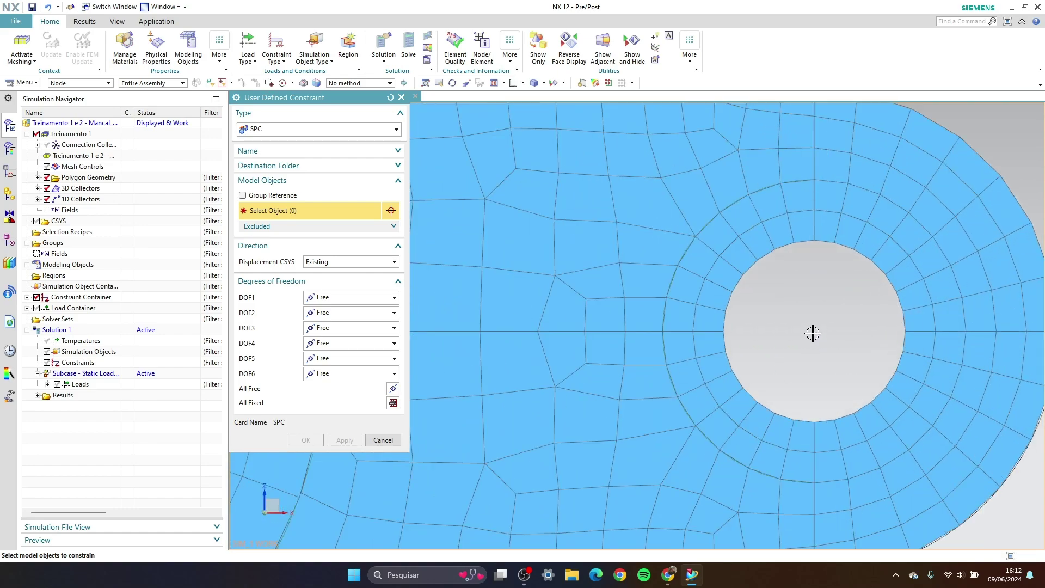
pyautogui.click(879, 260)
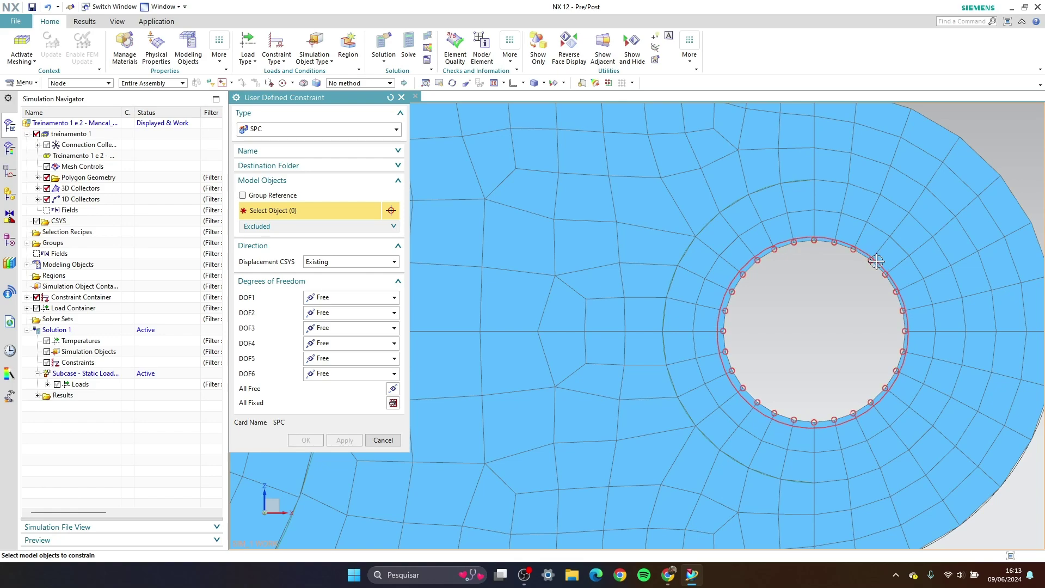
# Add the nodes around the left lug's bolt hole to the SPC constraint's selection.
pyautogui.scroll(2, 836, 314)
pyautogui.moveTo(836, 314); pyautogui.dragTo(563, 105, button='middle')
pyautogui.click(514, 86)
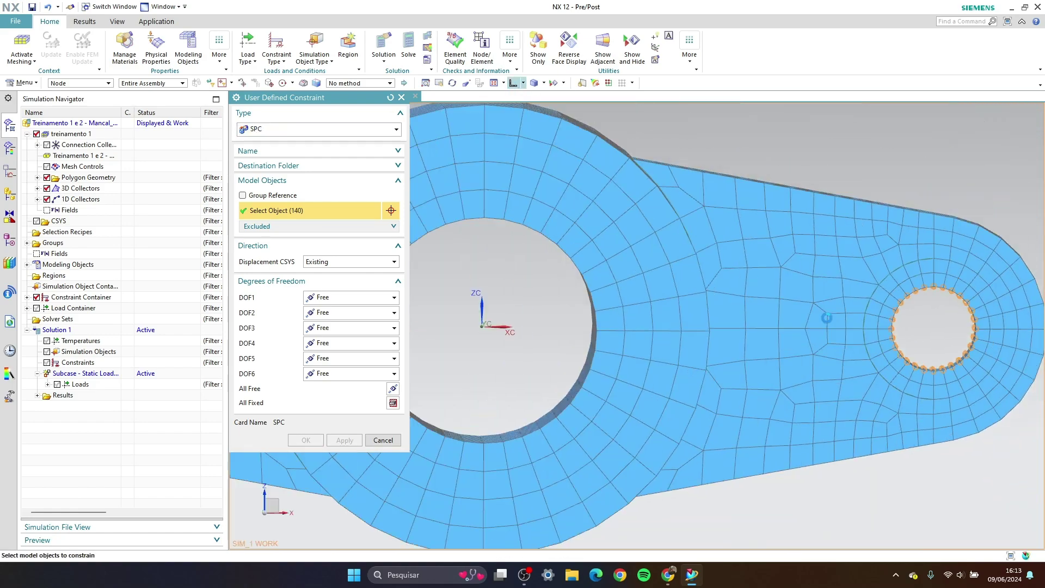
pyautogui.scroll(-4, 842, 324)
pyautogui.scroll(10, 612, 329)
pyautogui.scroll(2, 662, 308)
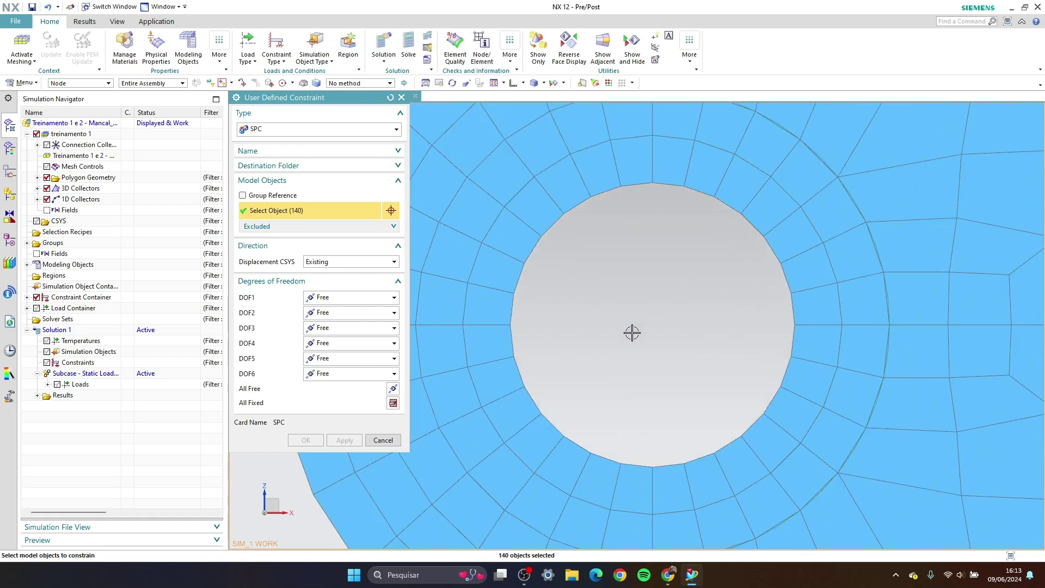
pyautogui.click(770, 234)
pyautogui.scroll(-8, 462, 315)
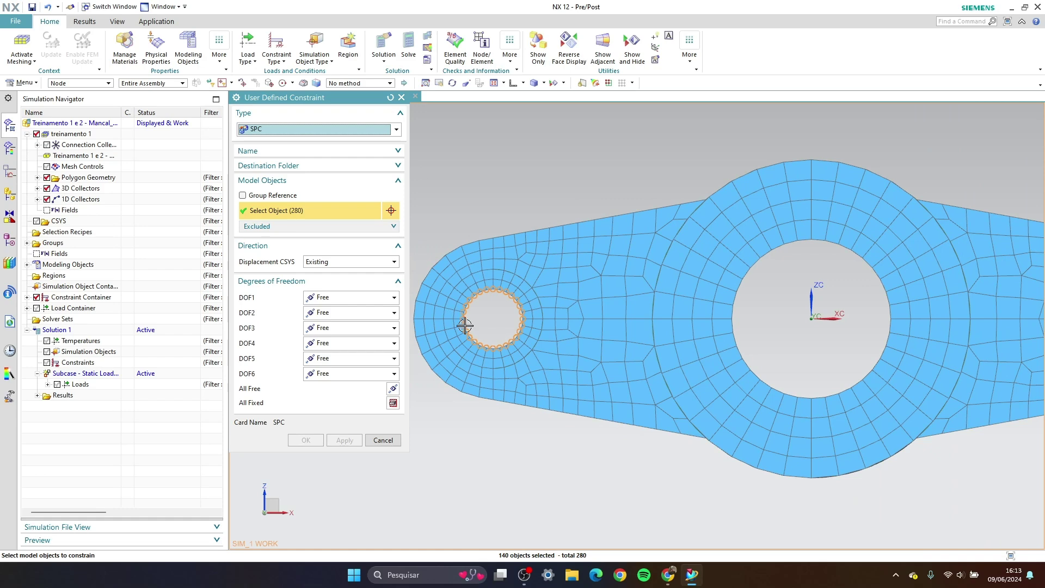
pyautogui.moveTo(679, 315); pyautogui.dragTo(651, 330, button='middle')
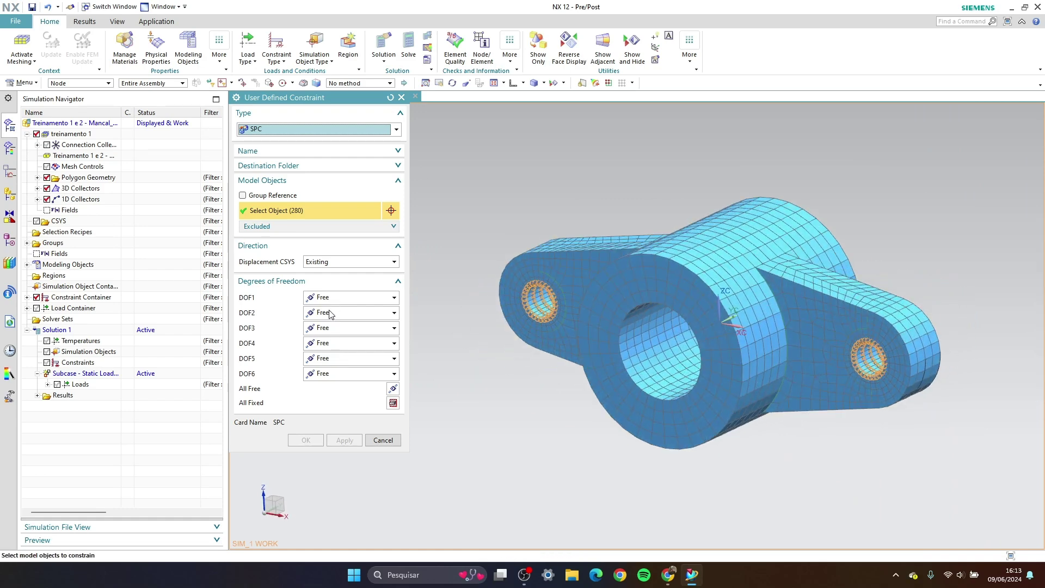
# Try out the constraint's degree-of-freedom settings by fixing all, freeing all and fixing only DOF1.
pyautogui.click(393, 403)
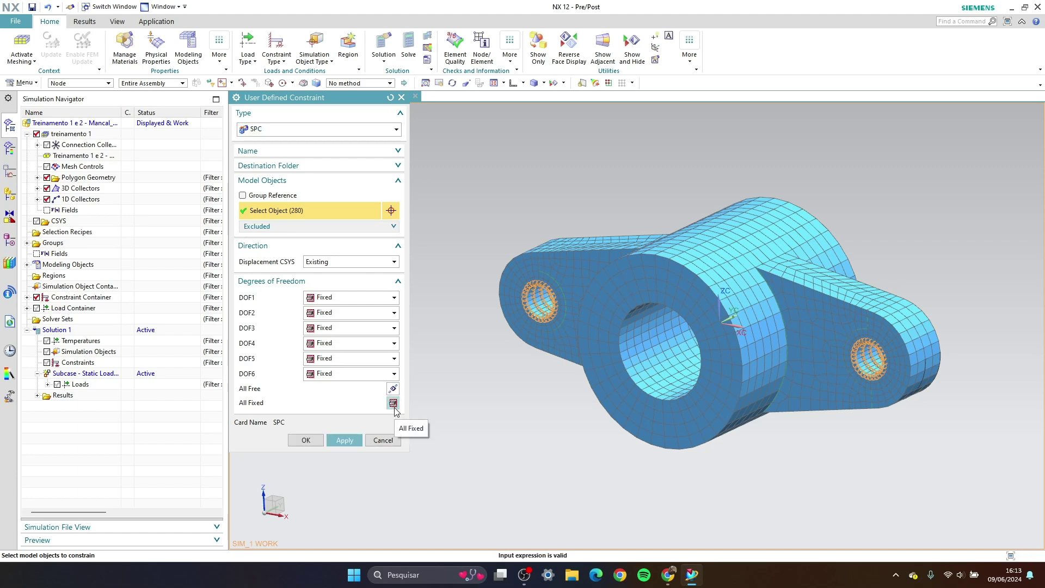
pyautogui.click(393, 388)
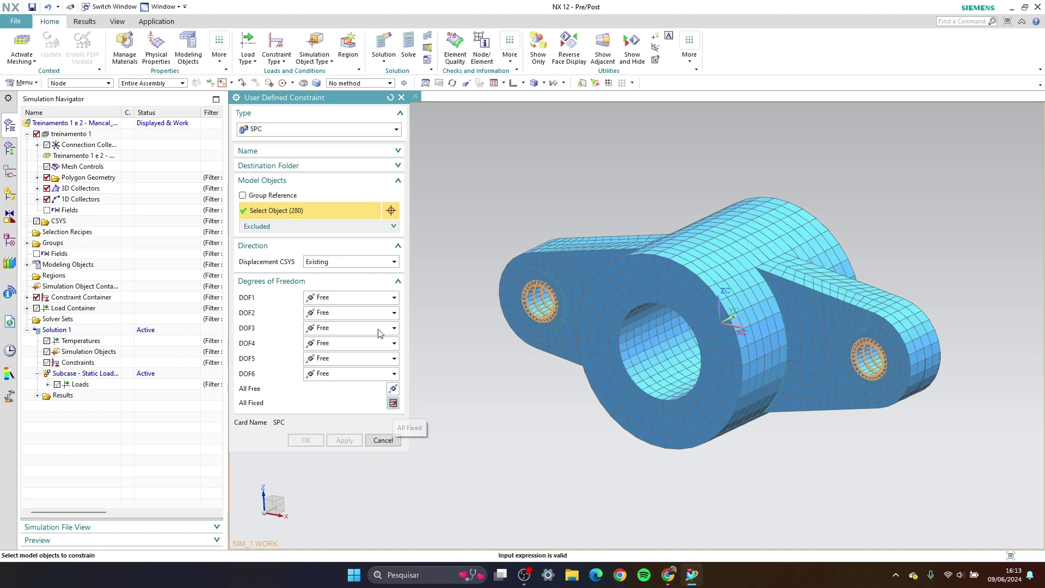
pyautogui.click(384, 299)
pyautogui.click(323, 321)
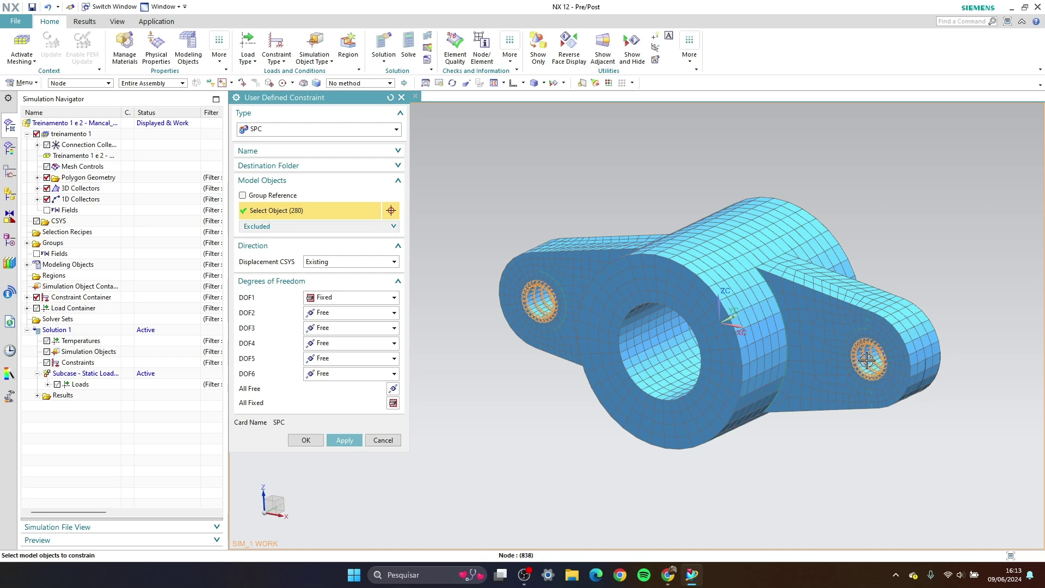
# Fix all six degrees of freedom for the selected bolt-hole nodes and create the SPC constraint.
pyautogui.click(393, 403)
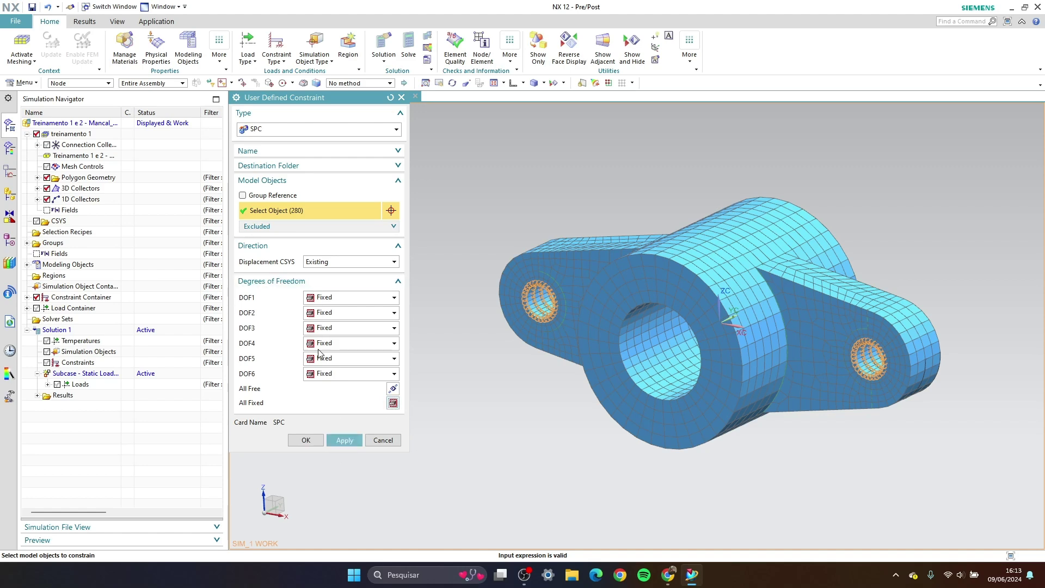
pyautogui.click(344, 440)
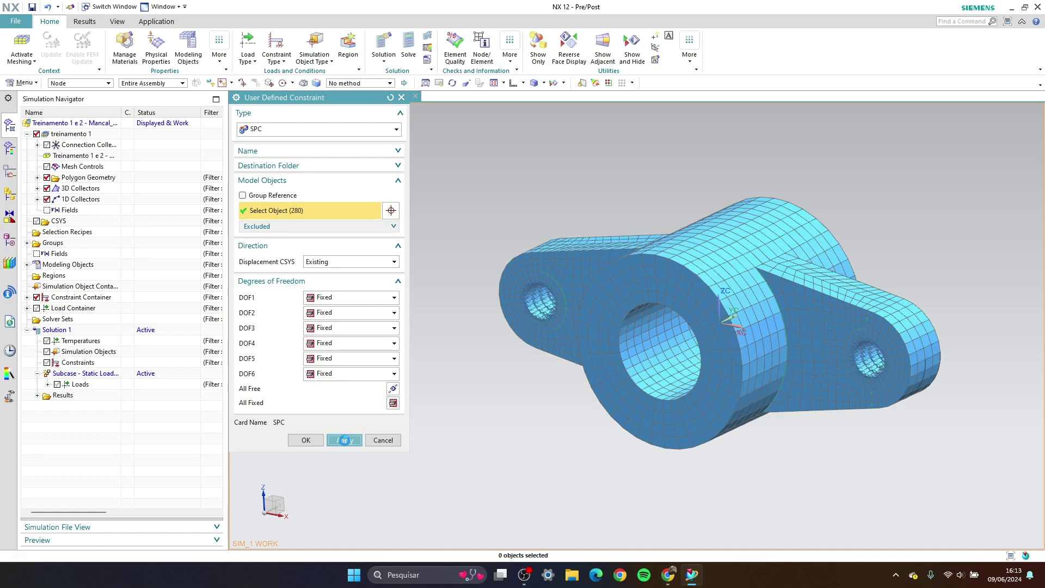
pyautogui.click(401, 96)
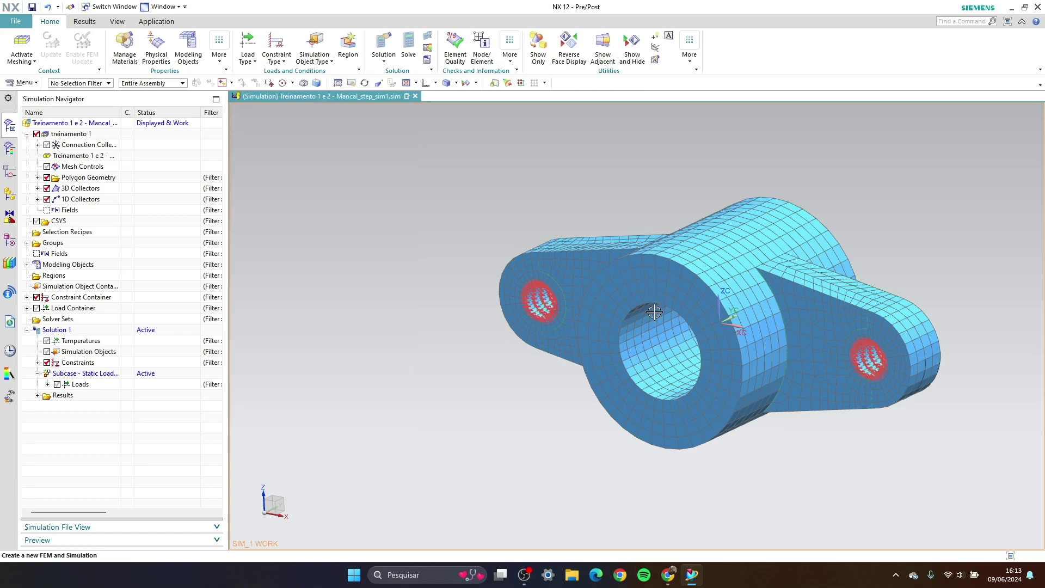
# Locate the Solid(1) collector among the 3D Collectors and activate meshing so it can be edited.
pyautogui.moveTo(670, 234); pyautogui.dragTo(665, 301, button='middle')
pyautogui.scroll(-3, 664, 302)
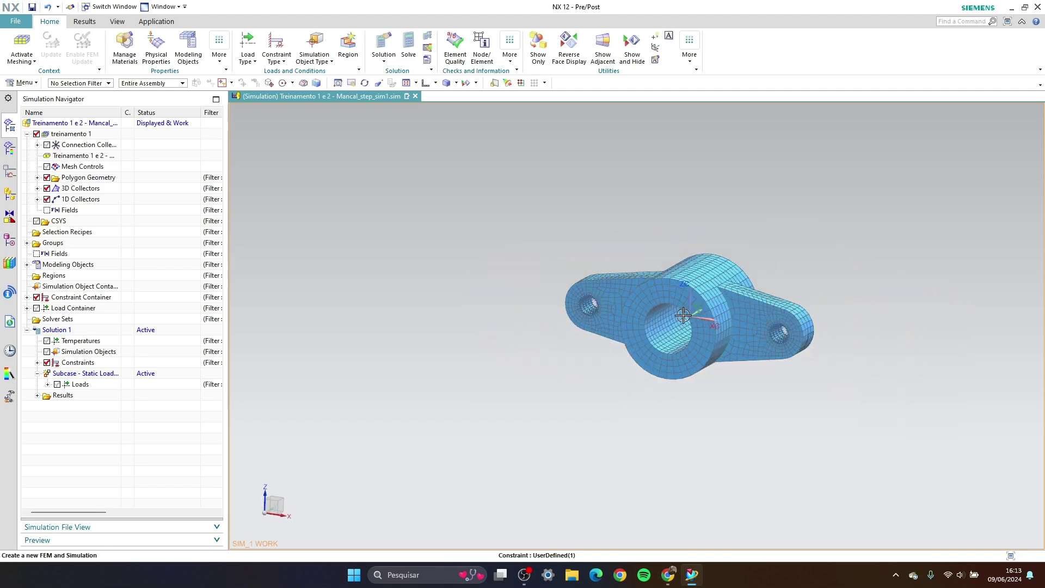
pyautogui.scroll(2, 814, 314)
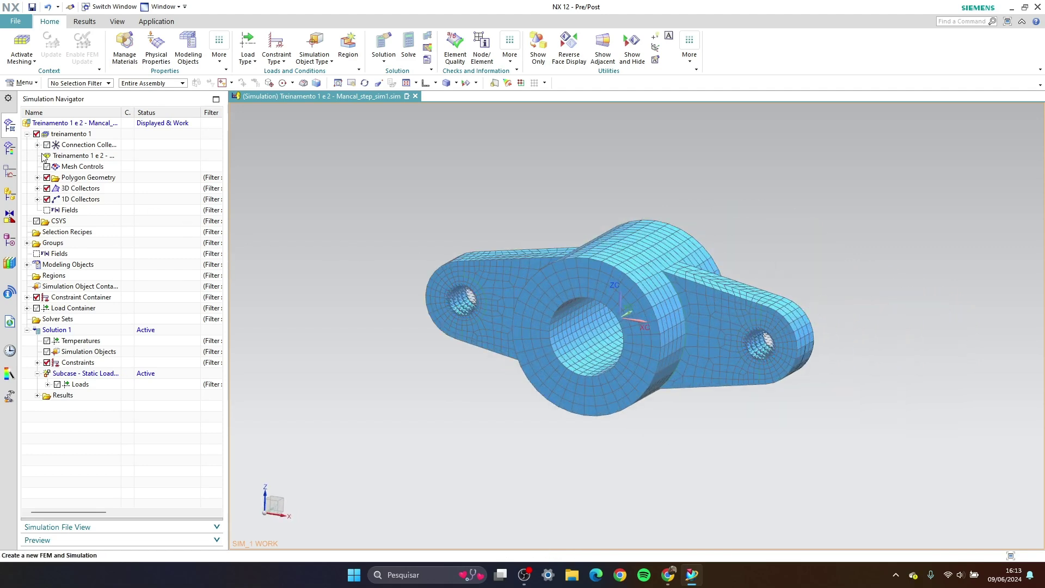
pyautogui.click(38, 189)
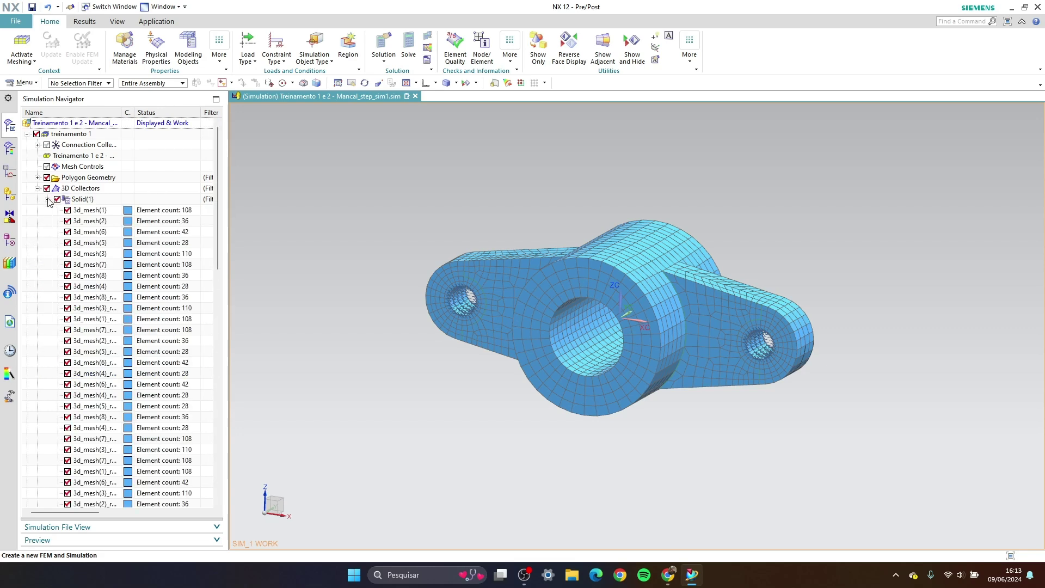
pyautogui.click(48, 200)
pyautogui.rightClick(85, 202)
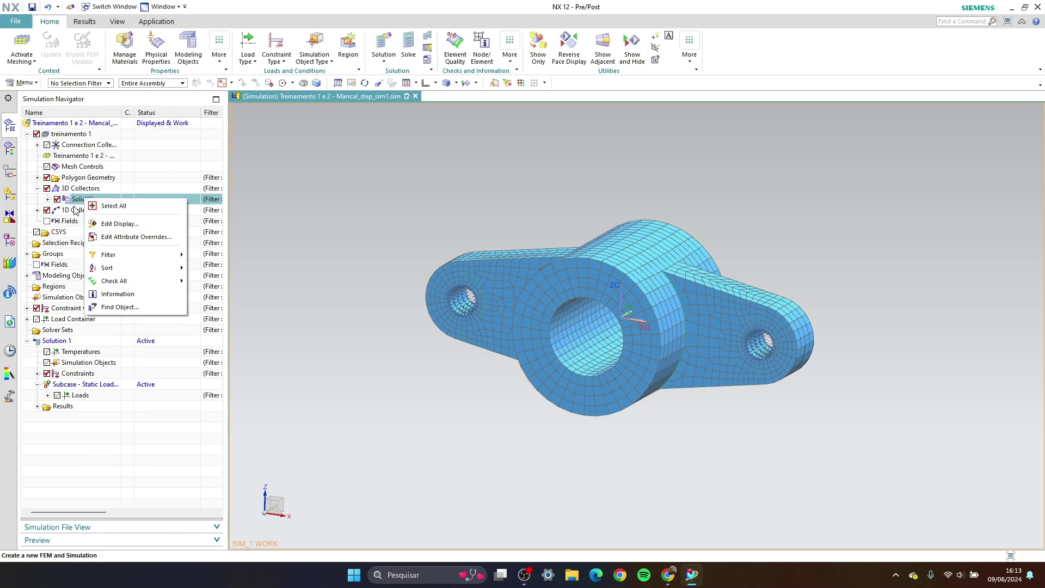
pyautogui.click(75, 201)
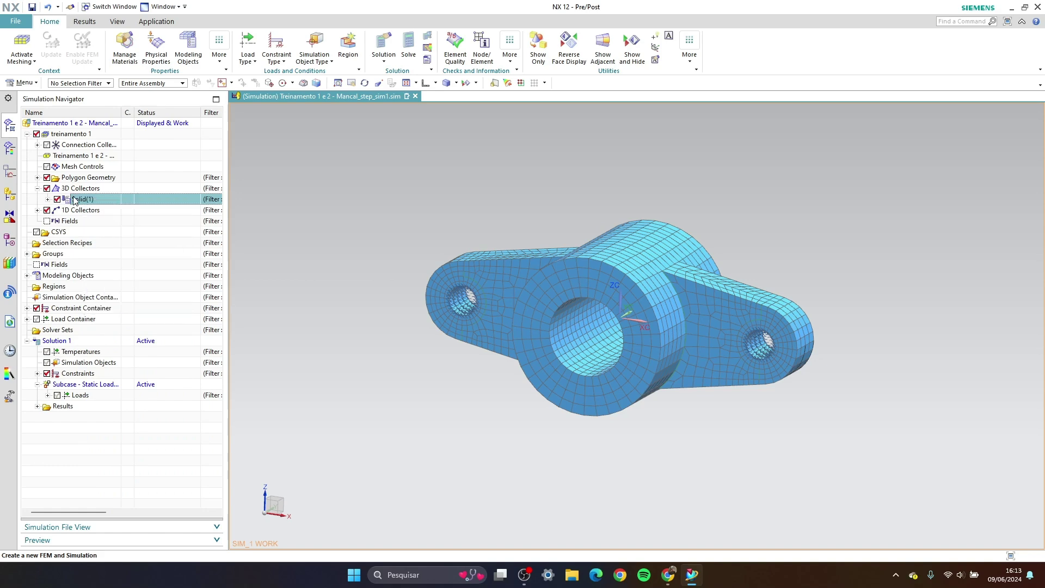
pyautogui.click(22, 44)
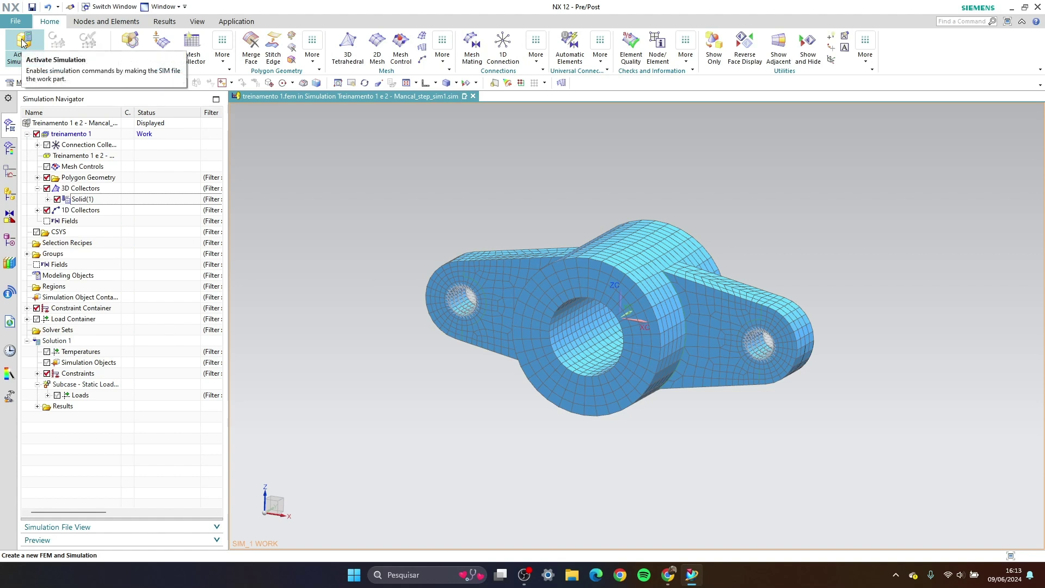
# Review the material assigned in the PSOLID1 physical property of the Solid(1) mesh collector.
pyautogui.rightClick(86, 201)
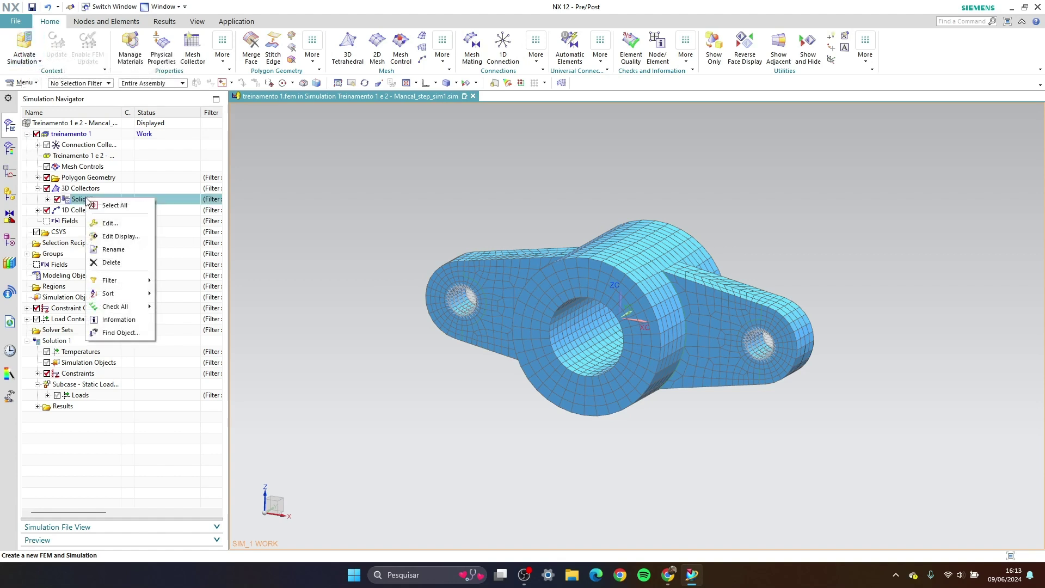
pyautogui.click(112, 223)
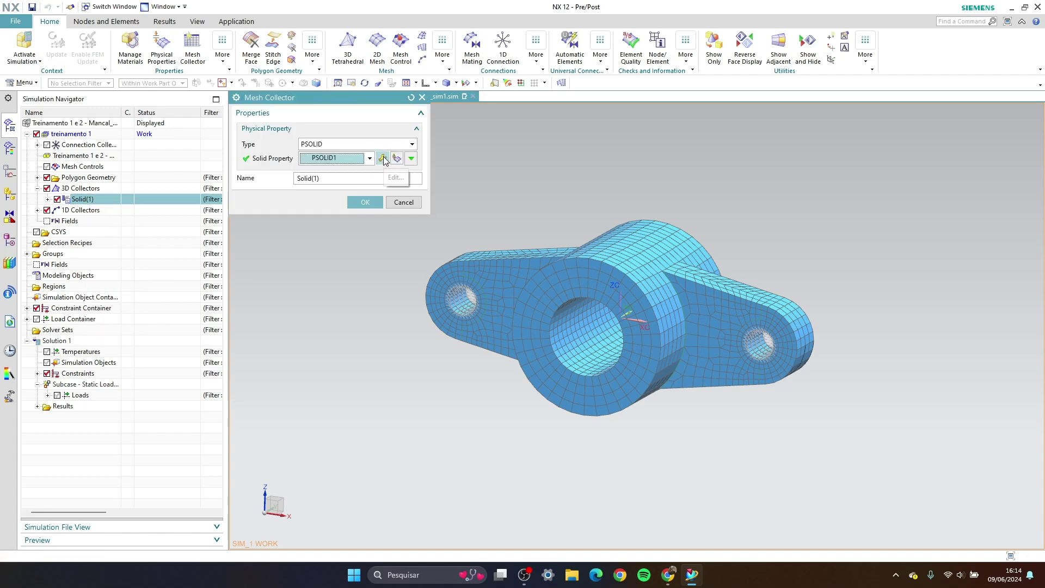
pyautogui.click(383, 158)
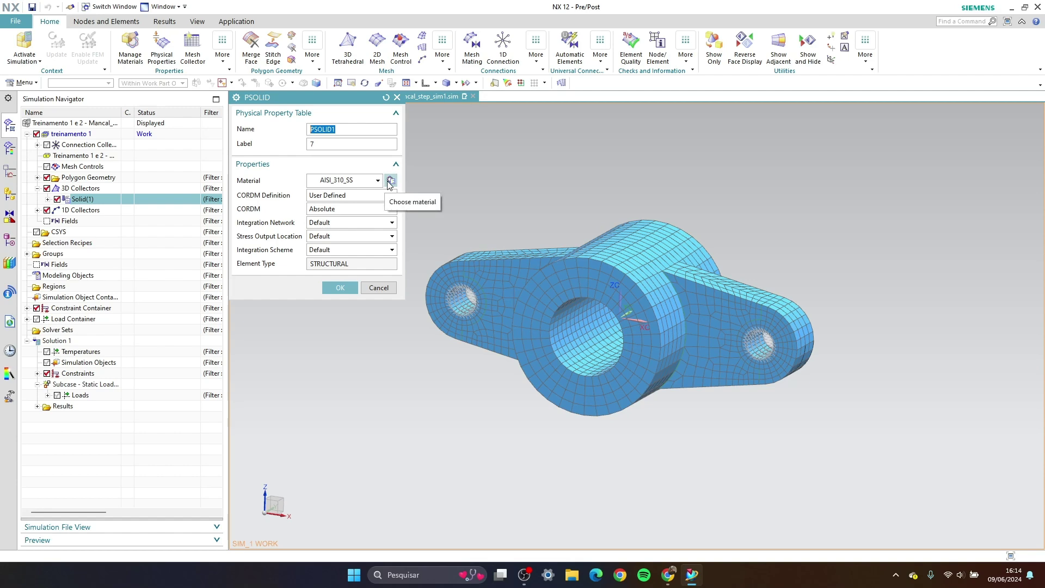
pyautogui.click(340, 288)
pyautogui.click(366, 200)
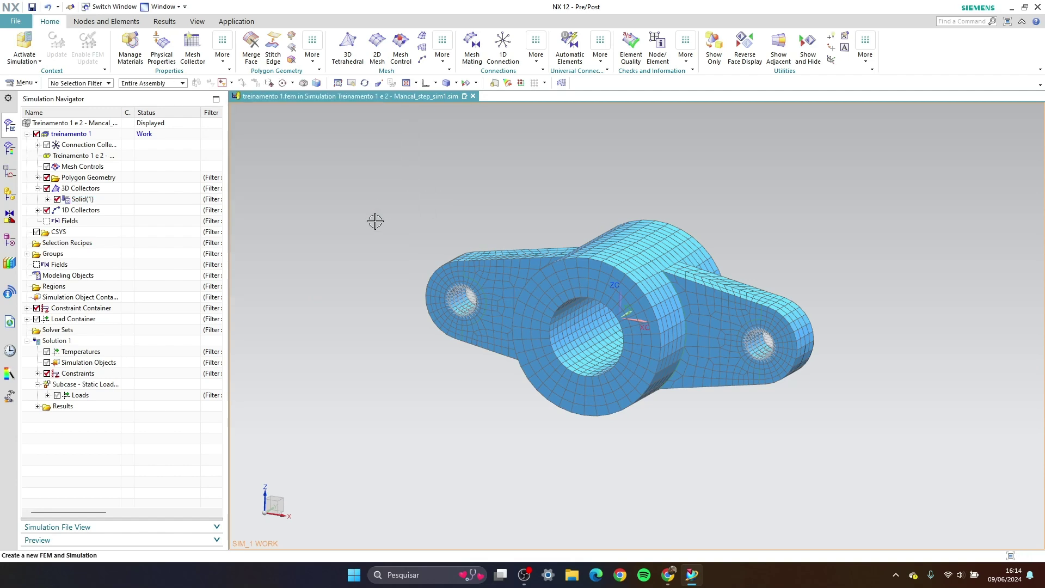
# Activate the simulation again as the working context for the meshed bearing housing.
pyautogui.scroll(2, 610, 315)
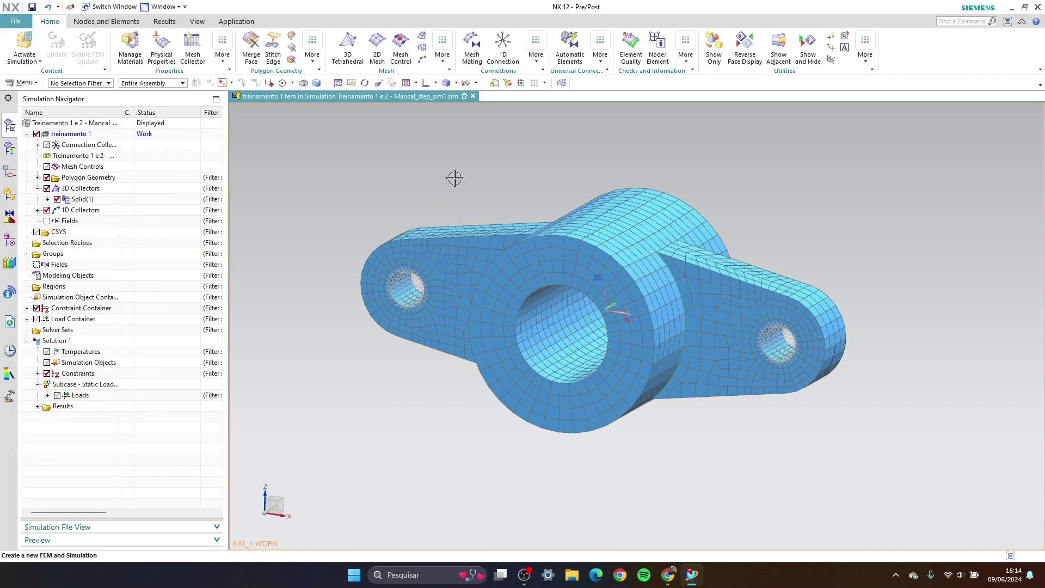
pyautogui.moveTo(455, 177)
pyautogui.mouseDown(button='middle')
pyautogui.moveTo(468, 149)
pyautogui.moveTo(470, 165)
pyautogui.moveTo(490, 168)
pyautogui.moveTo(473, 170)
pyautogui.mouseUp(button='middle')
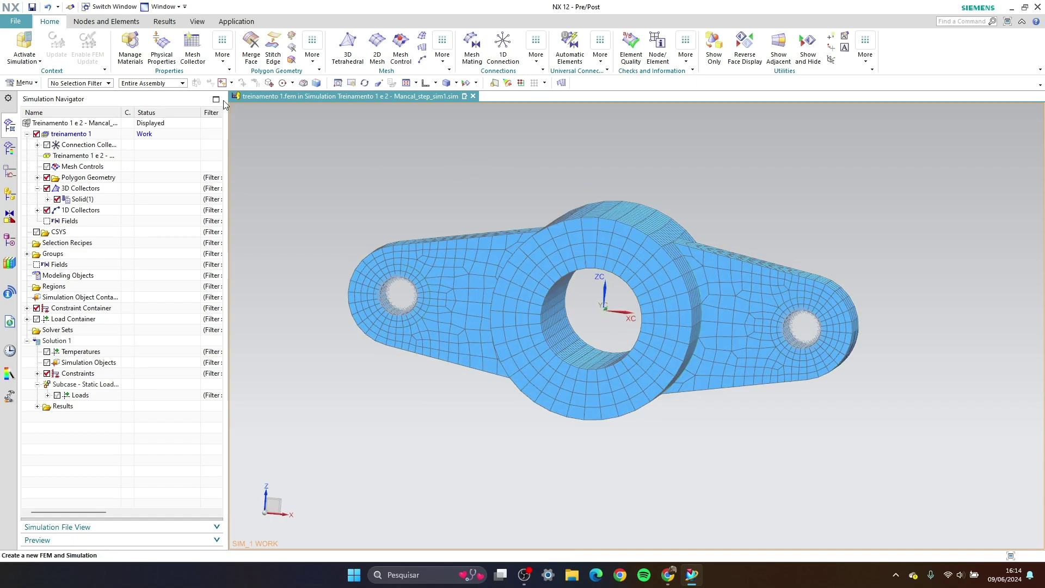
pyautogui.click(106, 22)
pyautogui.click(58, 21)
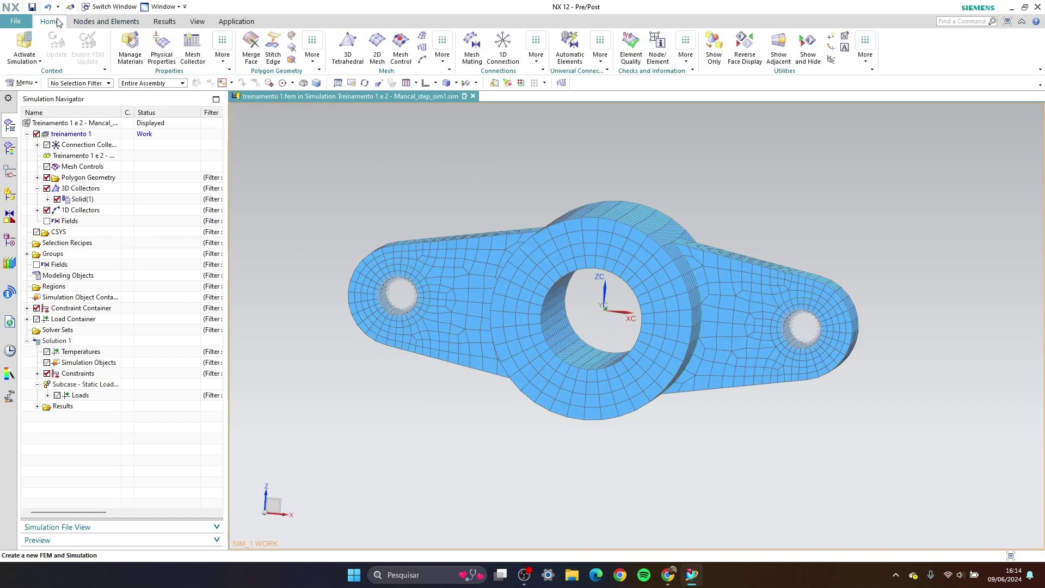
pyautogui.click(24, 44)
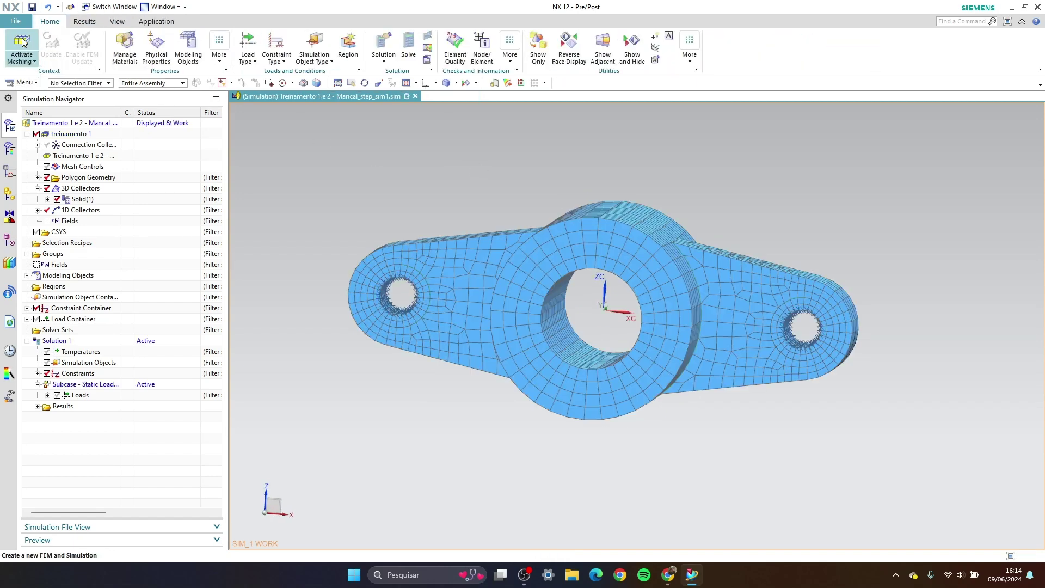
# Solve Solution 1 with the model setup check enabled and decline the review of solver messages.
pyautogui.click(408, 44)
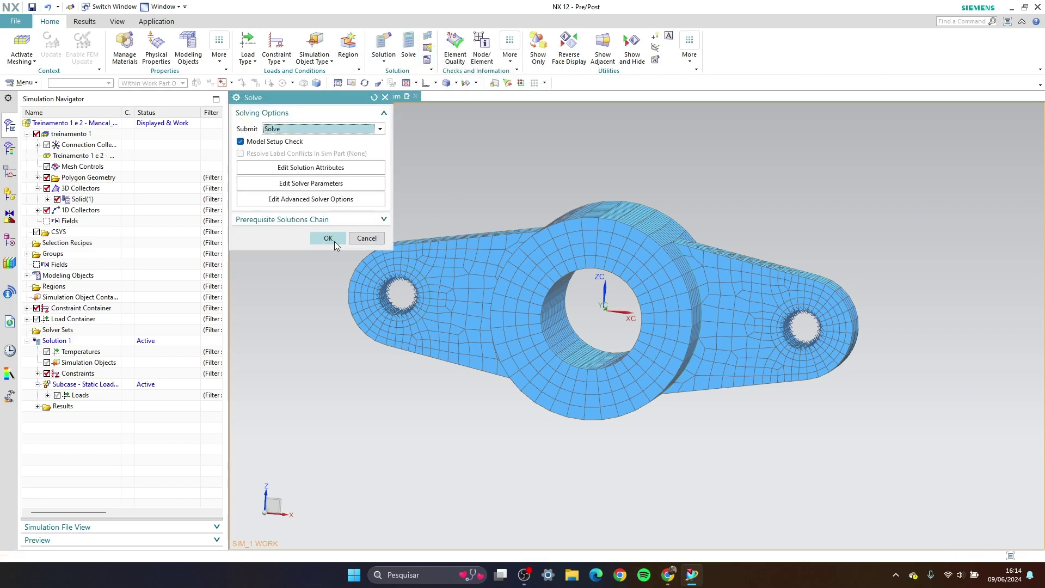
pyautogui.click(328, 239)
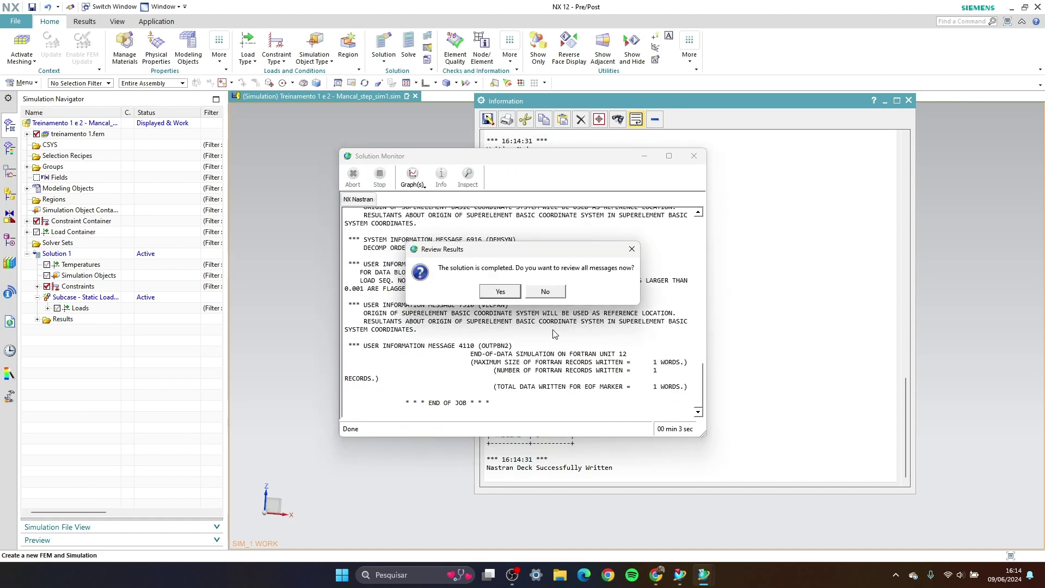
pyautogui.click(545, 291)
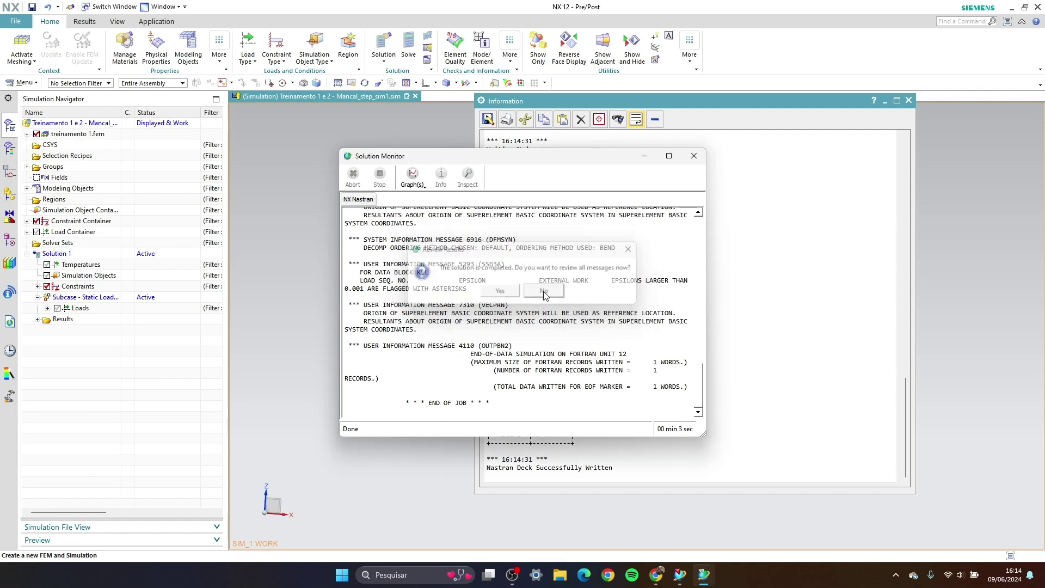
# Dismiss the solution monitor, information and job monitor windows, and open the Structural results of Solution 1.
pyautogui.click(693, 156)
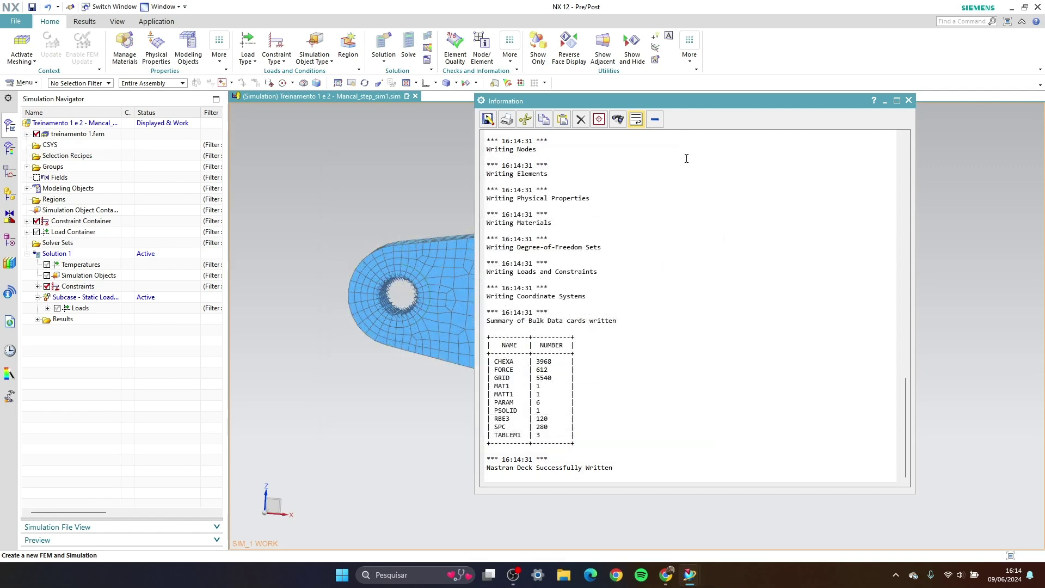
pyautogui.click(908, 101)
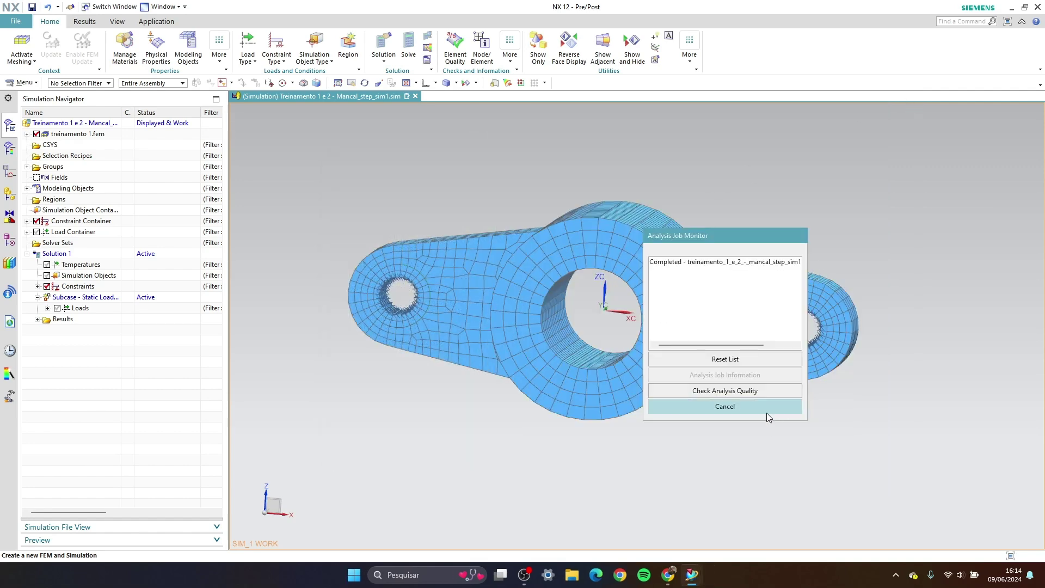
pyautogui.click(725, 406)
pyautogui.click(37, 319)
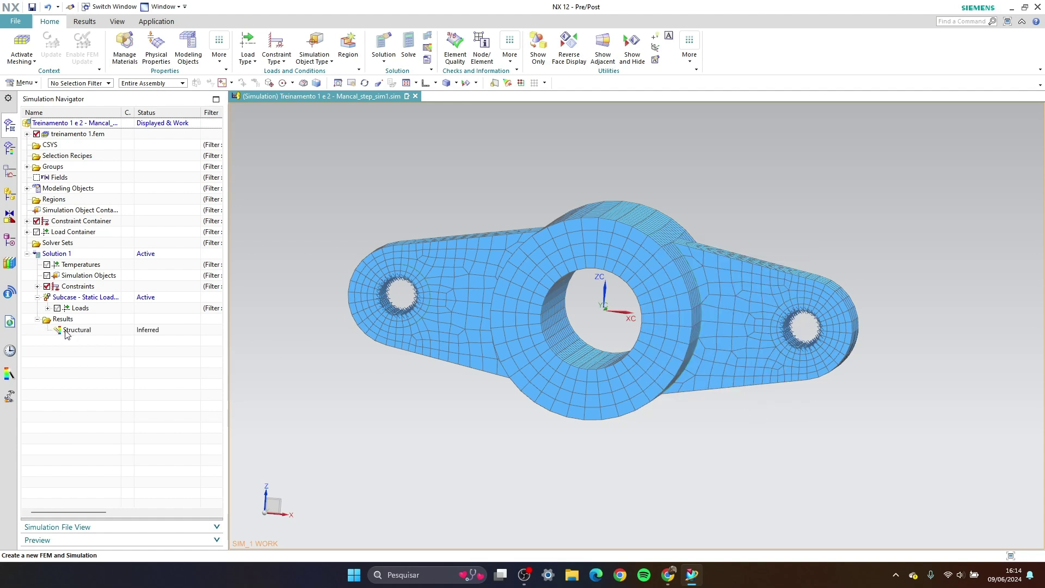
pyautogui.doubleClick(66, 331)
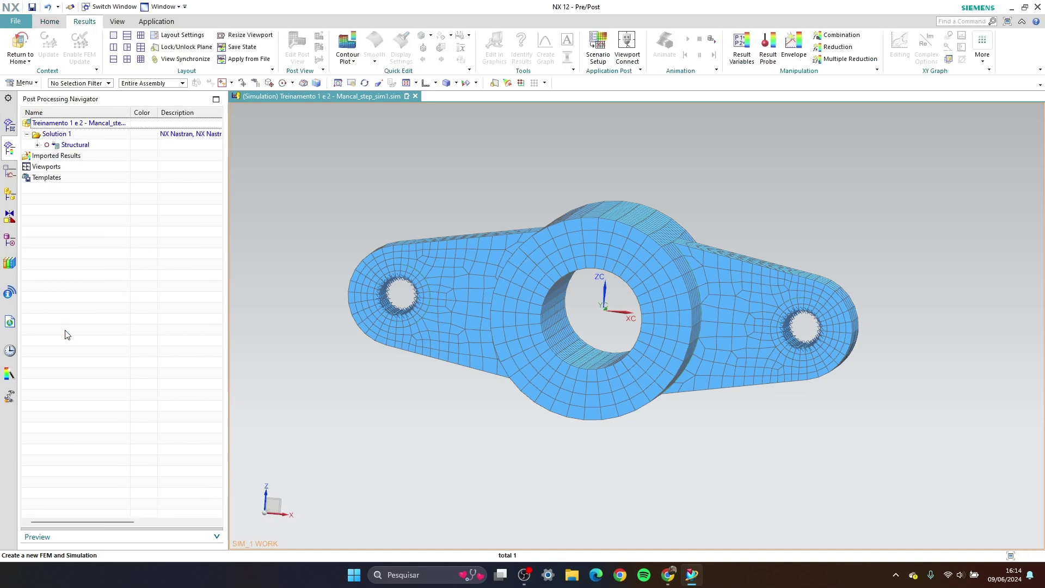
# Plot the Magnitude component of the nodal displacement on the bearing housing.
pyautogui.click(36, 145)
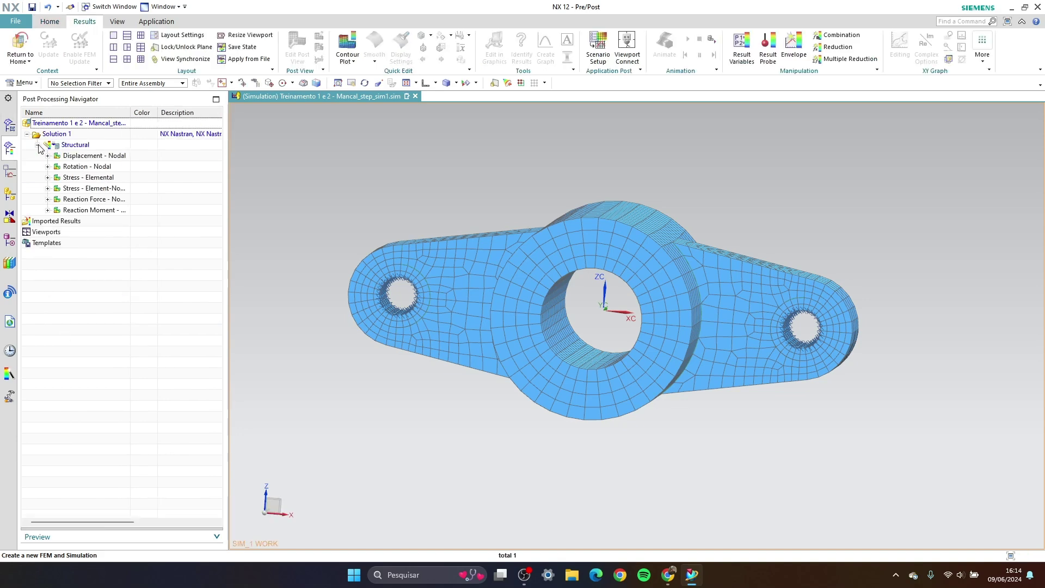
pyautogui.click(47, 157)
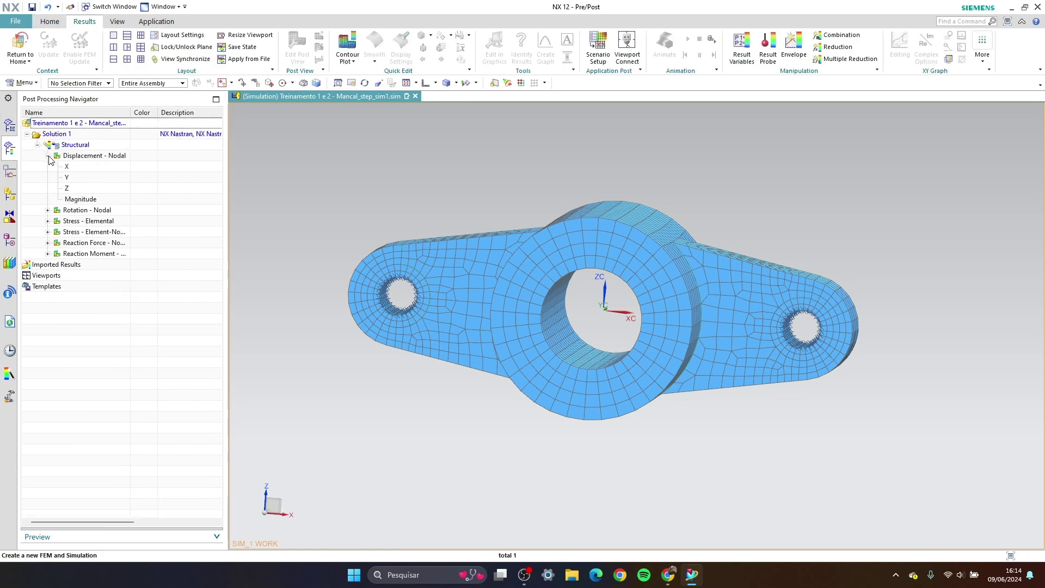
pyautogui.doubleClick(80, 200)
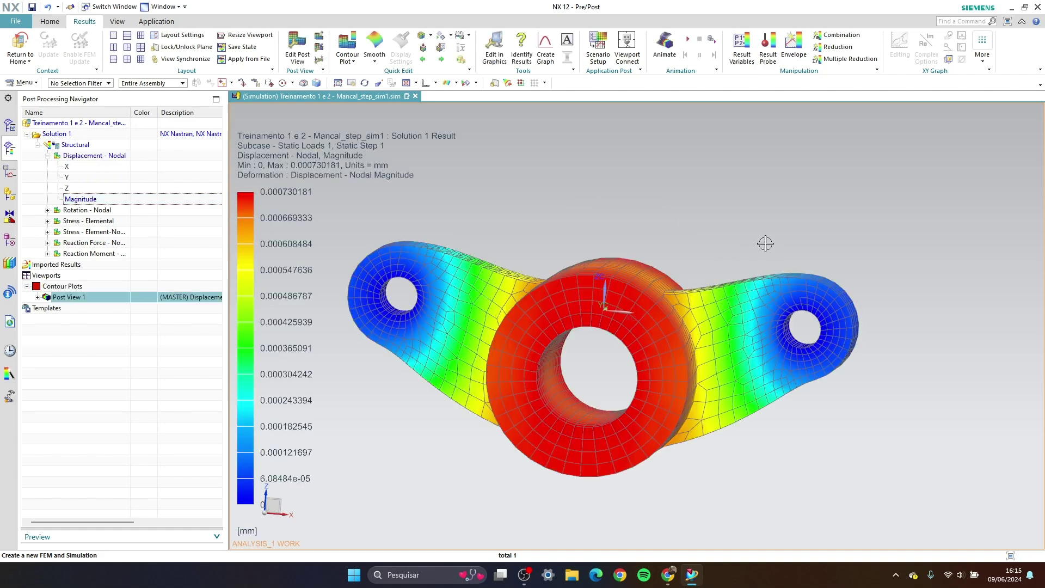
pyautogui.moveTo(767, 247); pyautogui.dragTo(748, 228, button='middle')
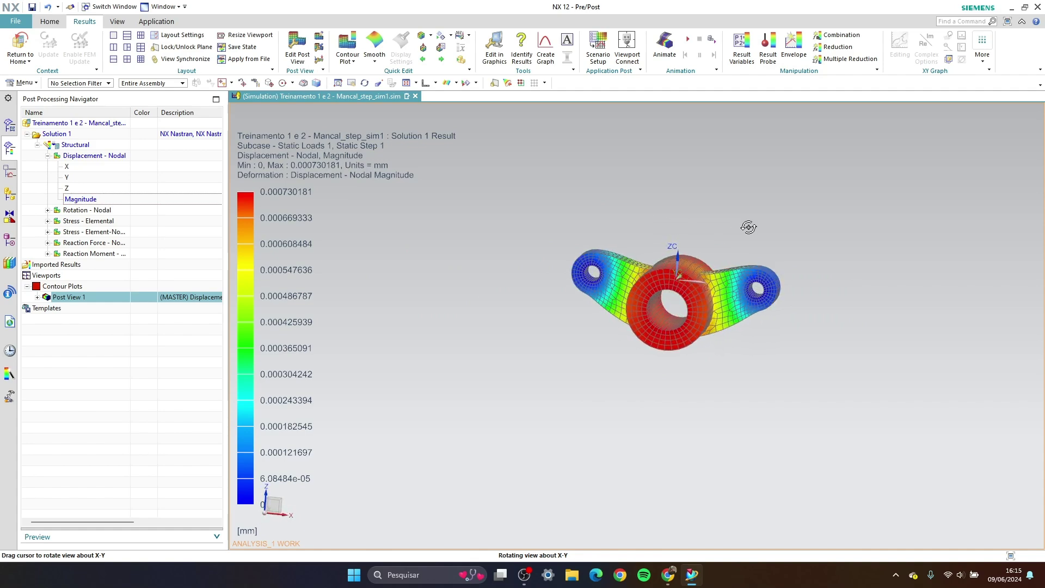
pyautogui.scroll(5, 695, 264)
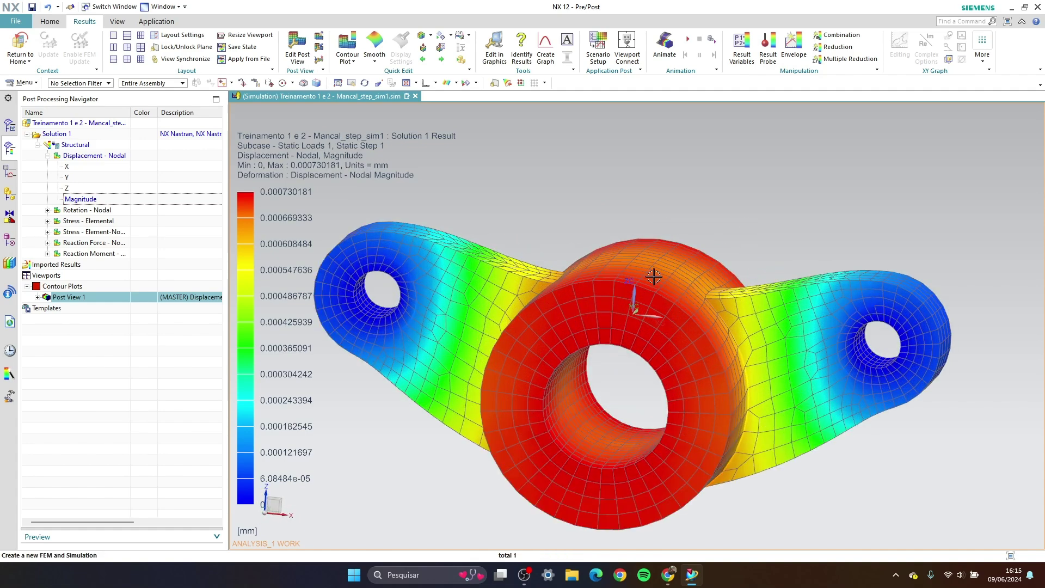
pyautogui.scroll(-2, 612, 369)
pyautogui.scroll(-2, 547, 390)
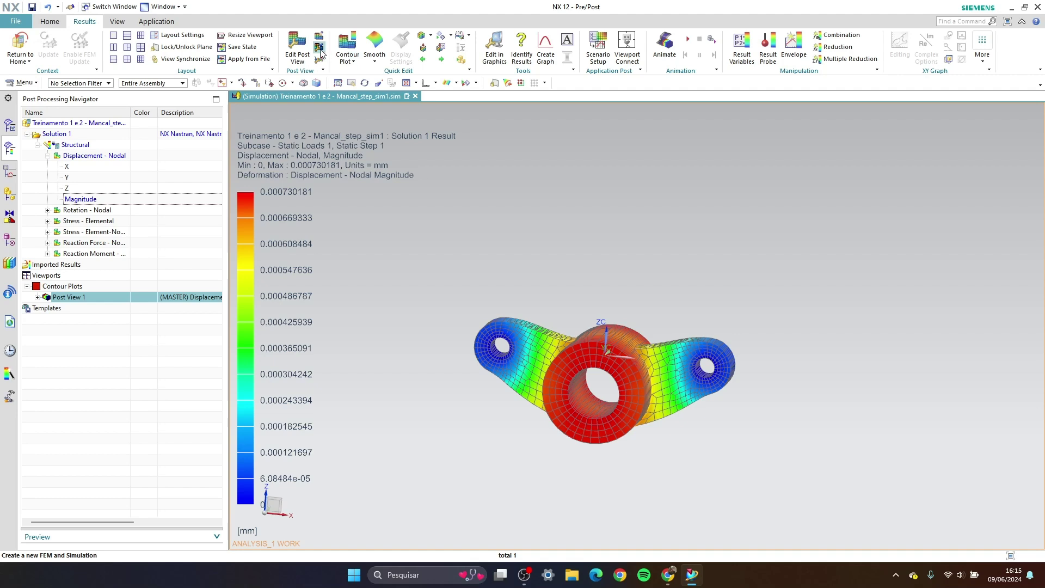
# Set the deformation scale of the displacement post view to 1 % Model.
pyautogui.click(298, 54)
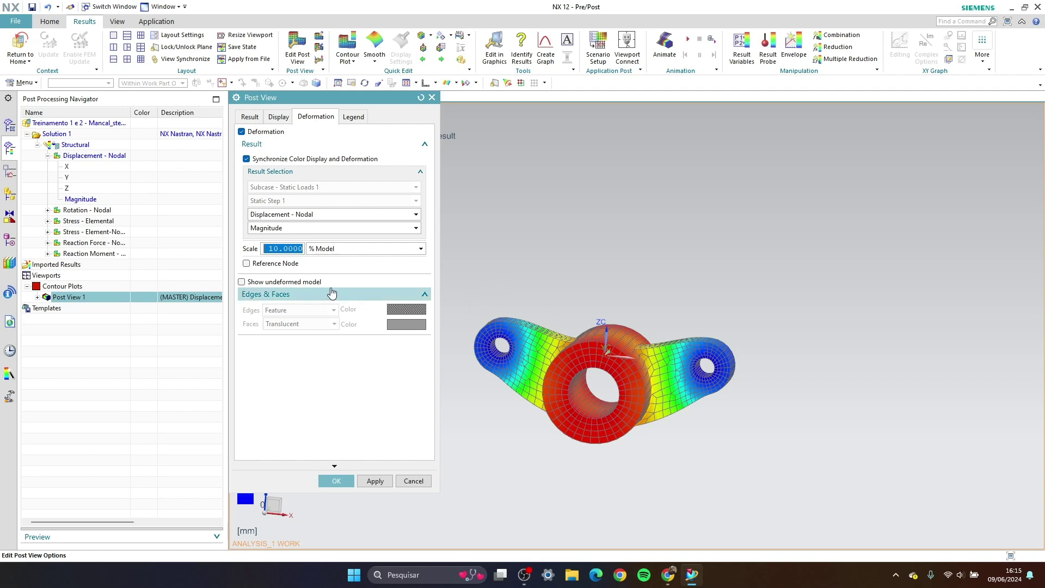
pyautogui.write('1')
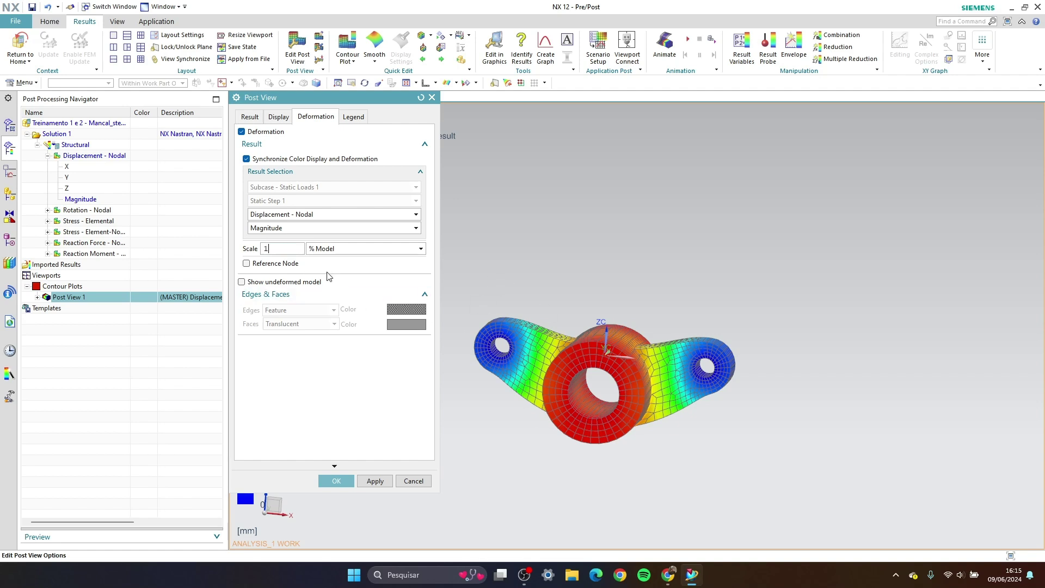
pyautogui.click(377, 481)
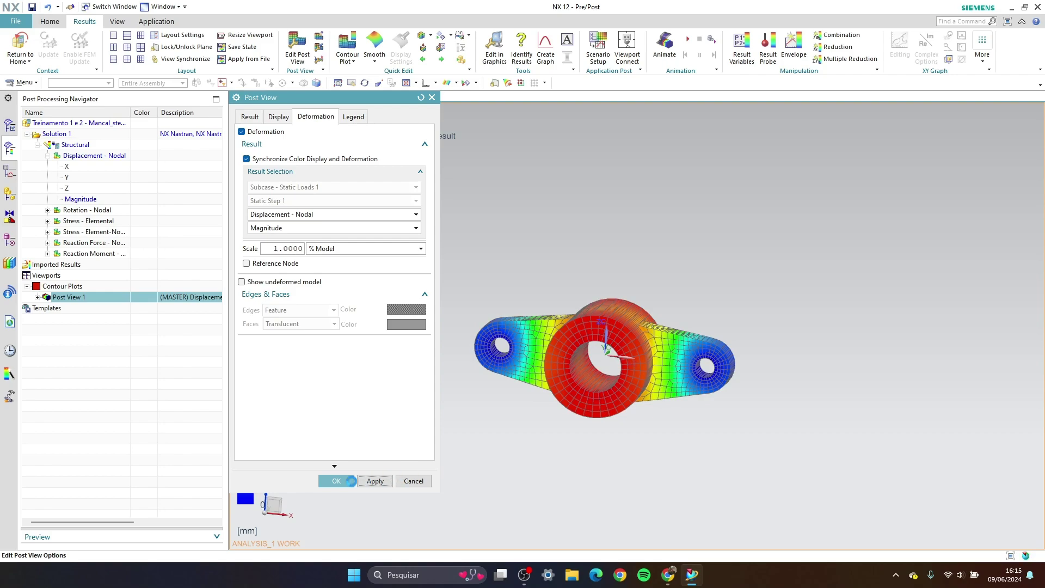
pyautogui.click(350, 481)
pyautogui.scroll(3, 566, 325)
pyautogui.moveTo(564, 394); pyautogui.dragTo(580, 408, button='middle')
pyautogui.scroll(-3, 580, 409)
pyautogui.scroll(4, 585, 433)
pyautogui.moveTo(672, 281)
pyautogui.mouseDown(button='middle')
pyautogui.moveTo(688, 258)
pyautogui.moveTo(678, 276)
pyautogui.mouseUp(button='middle')
pyautogui.scroll(-3, 678, 276)
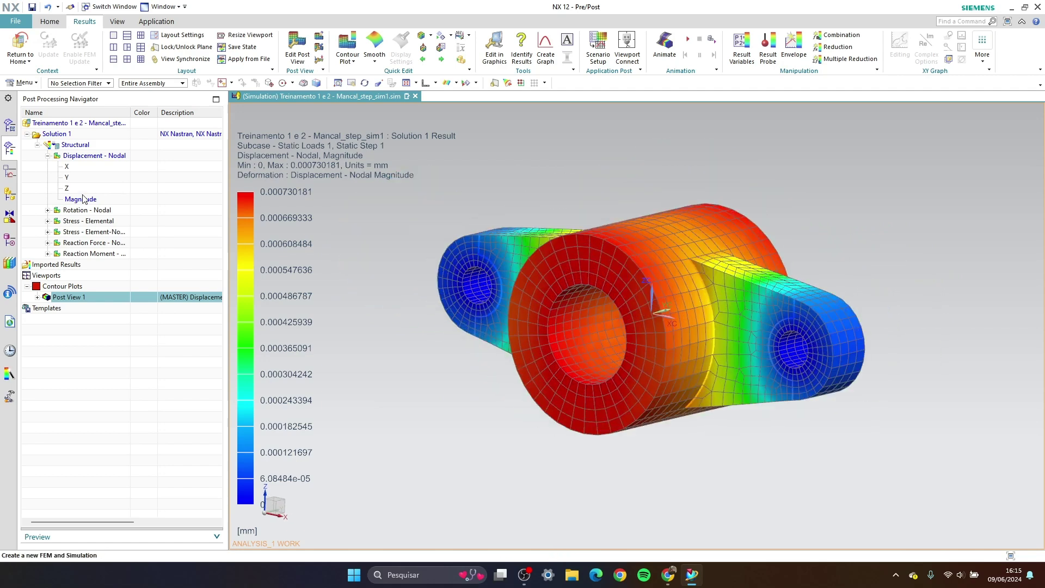
# Plot the Von-Mises component of the elemental stress on the bearing housing.
pyautogui.click(47, 221)
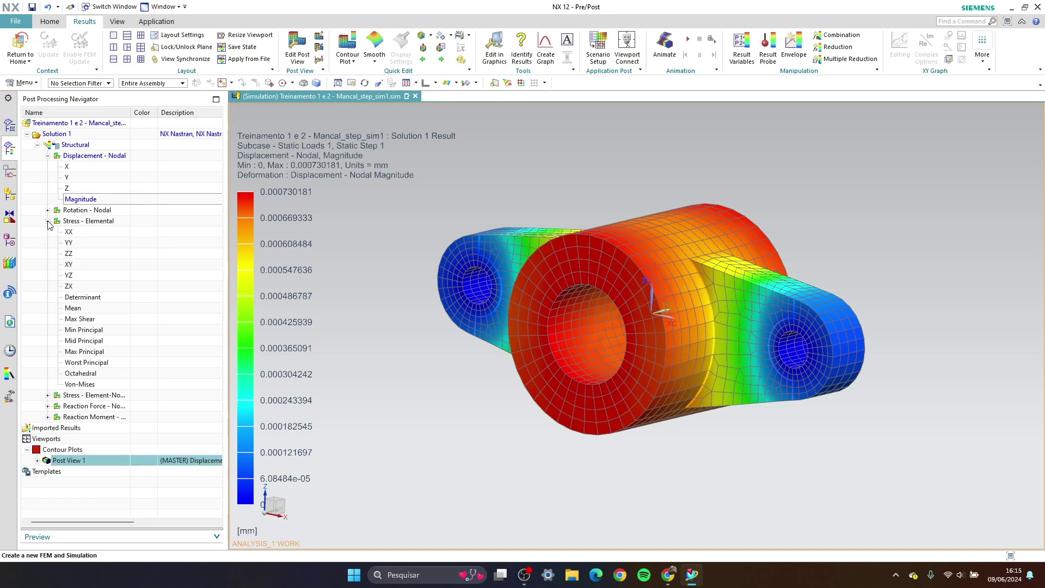
pyautogui.doubleClick(86, 384)
pyautogui.moveTo(430, 362); pyautogui.dragTo(447, 354, button='middle')
# Examine the Von-Mises stress distribution around both bolt holes and across the bearing housing.
pyautogui.scroll(5, 816, 344)
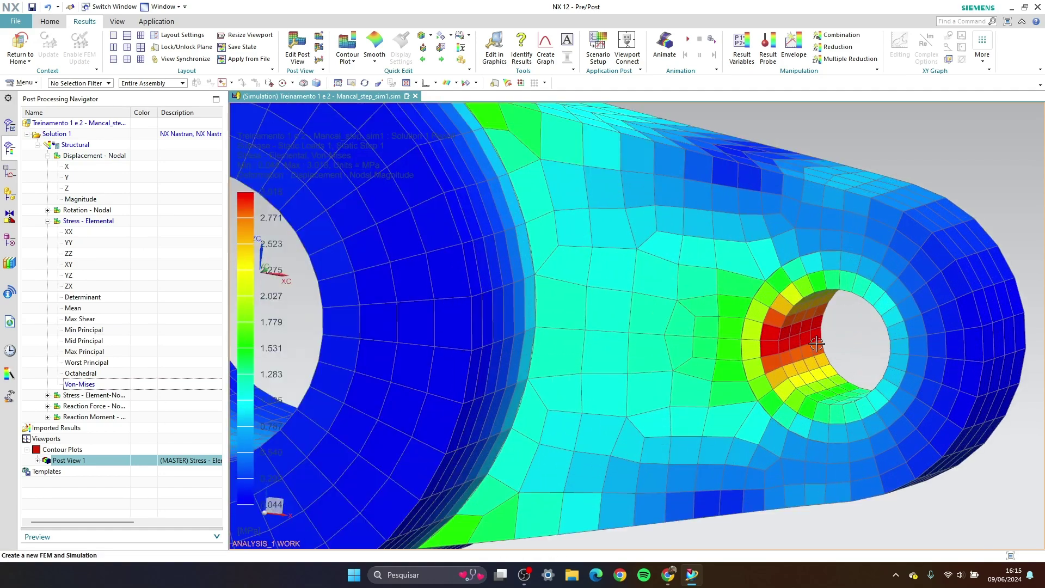
pyautogui.scroll(-5, 782, 343)
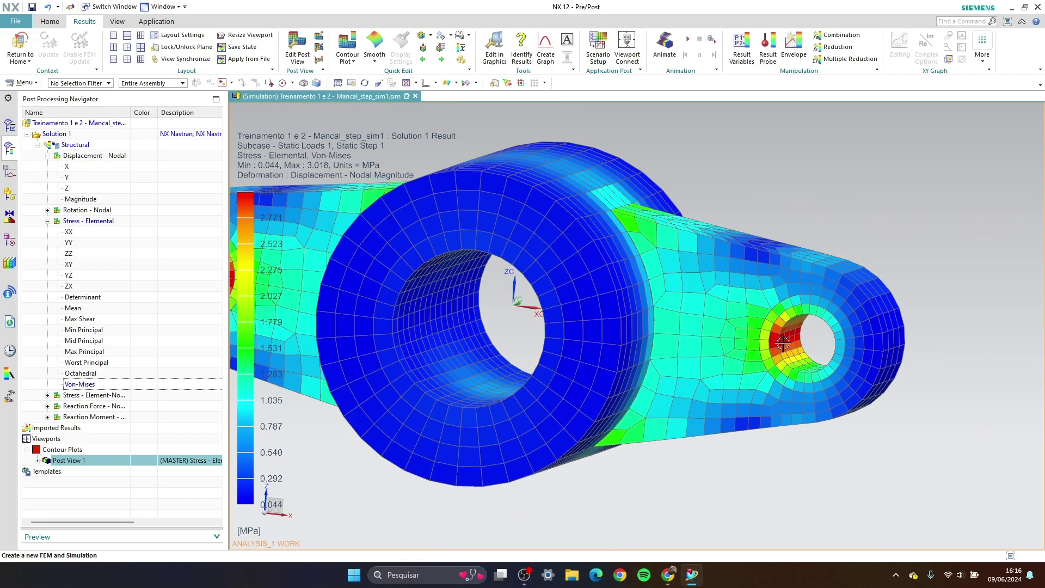
pyautogui.scroll(-4, 783, 343)
pyautogui.scroll(6, 318, 285)
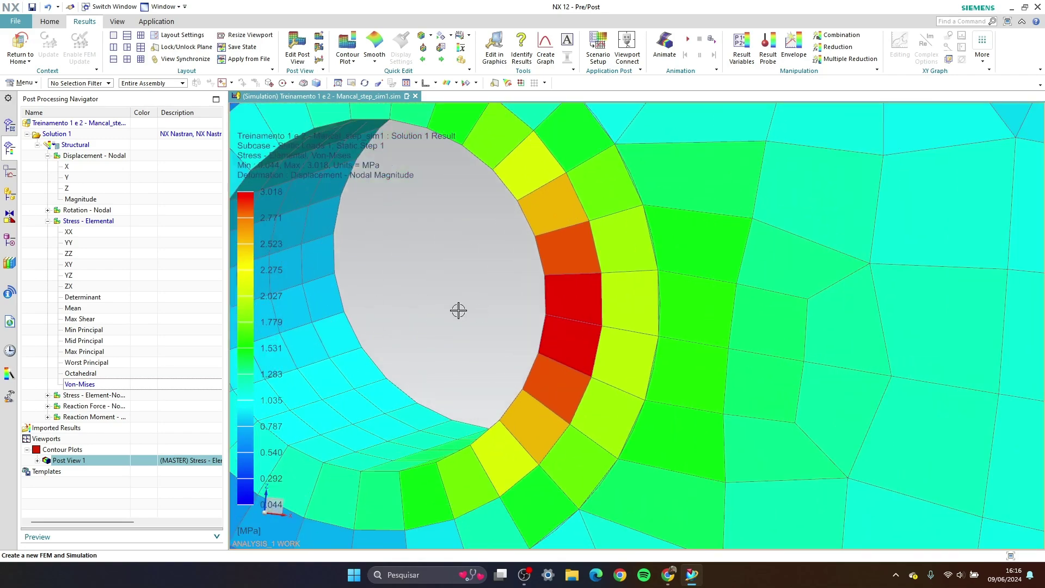
pyautogui.moveTo(489, 310)
pyautogui.mouseDown(button='middle')
pyautogui.moveTo(509, 308)
pyautogui.moveTo(492, 308)
pyautogui.mouseUp(button='middle')
pyautogui.hotkey('ctrl', 'f')
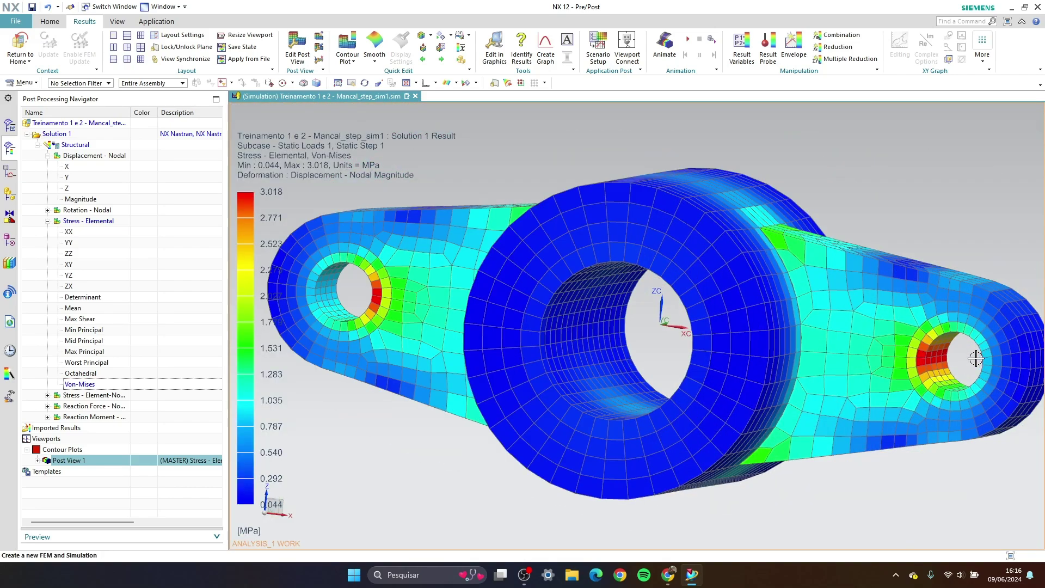
pyautogui.scroll(5, 975, 358)
pyautogui.scroll(-5, 857, 350)
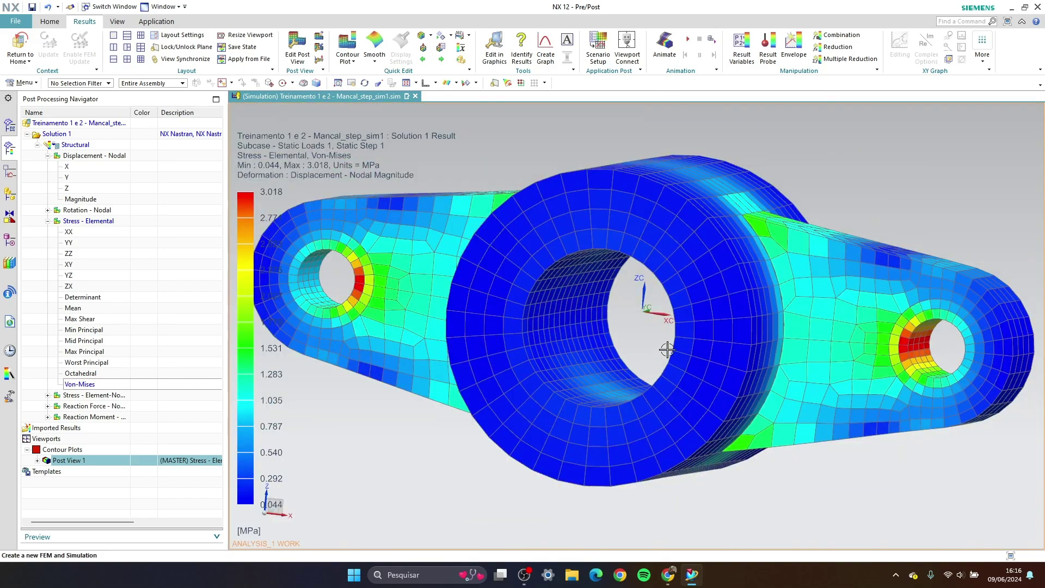
pyautogui.moveTo(667, 350)
pyautogui.mouseDown(button='middle')
pyautogui.moveTo(697, 346)
pyautogui.moveTo(685, 350)
pyautogui.mouseUp(button='middle')
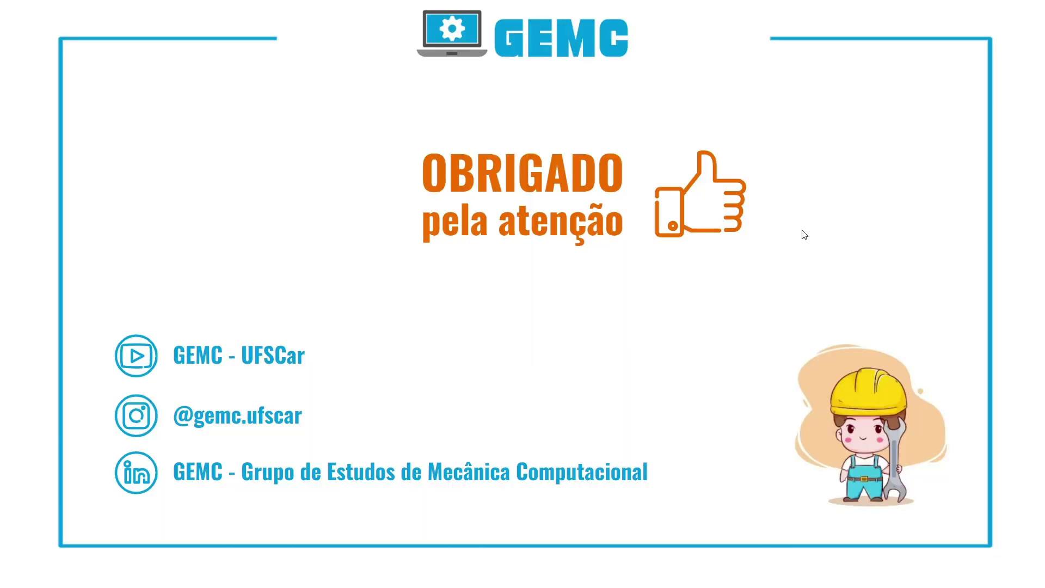